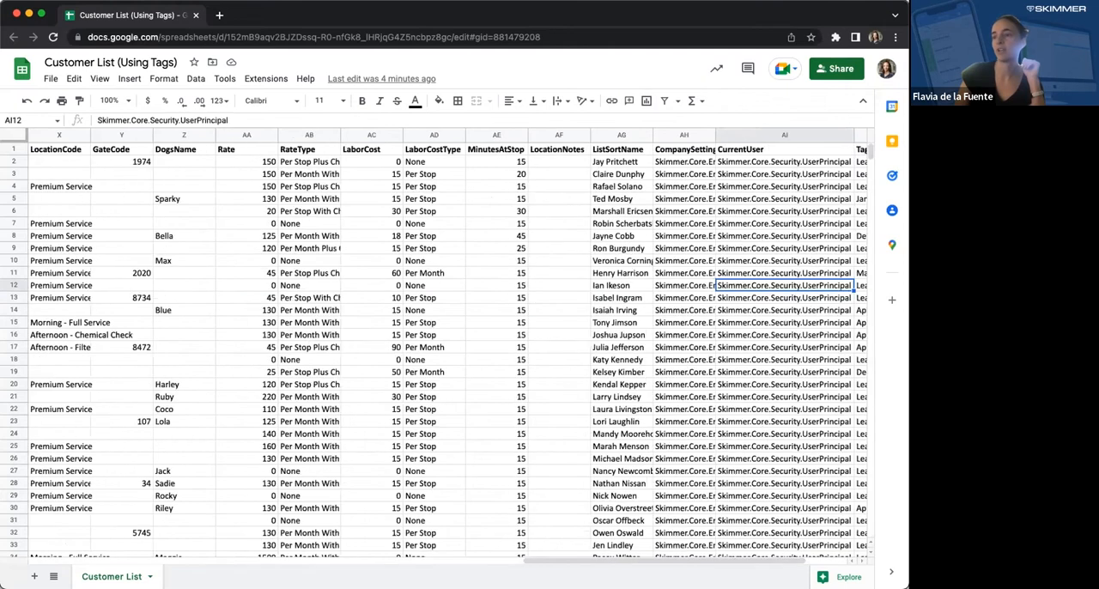
key("Right")
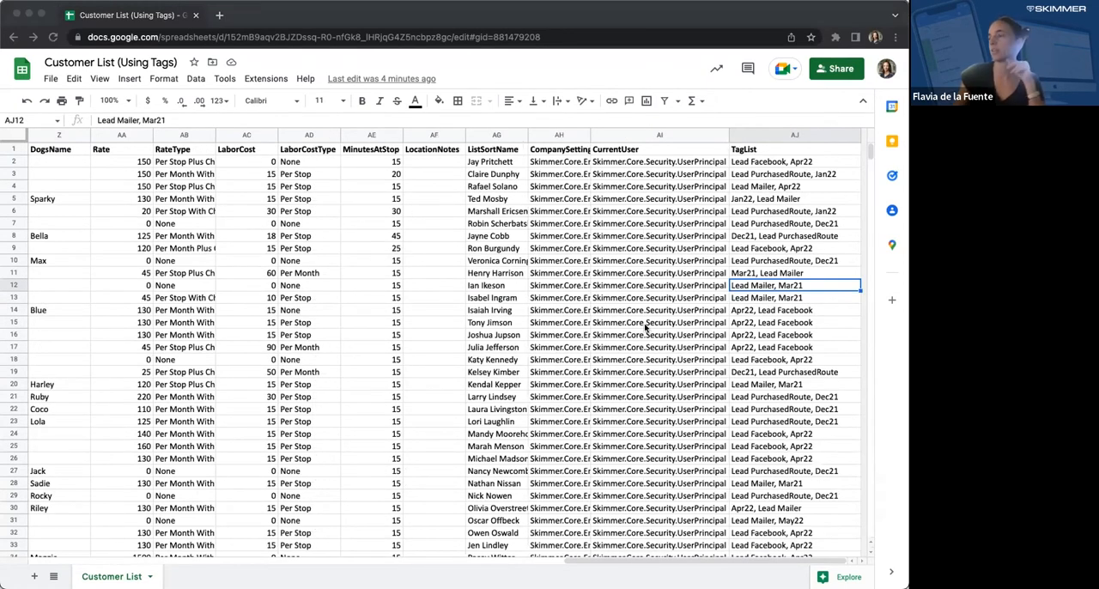
- Insert three empty columns (AK, AL and AM) directly after the TagList column AJ
left_click(796, 194)
left_click(811, 135)
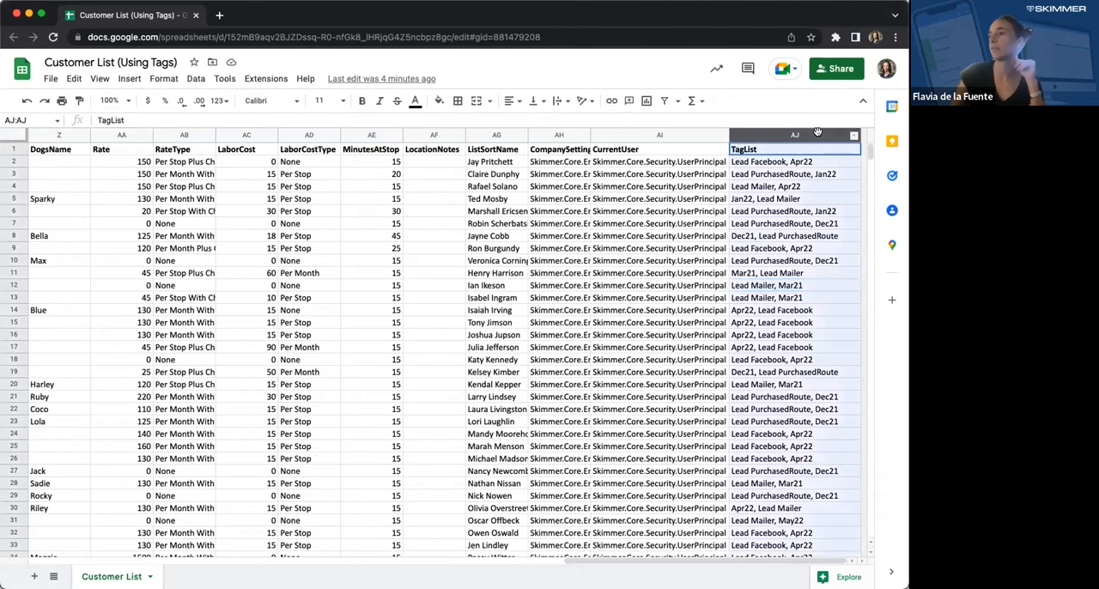
right_click(814, 137)
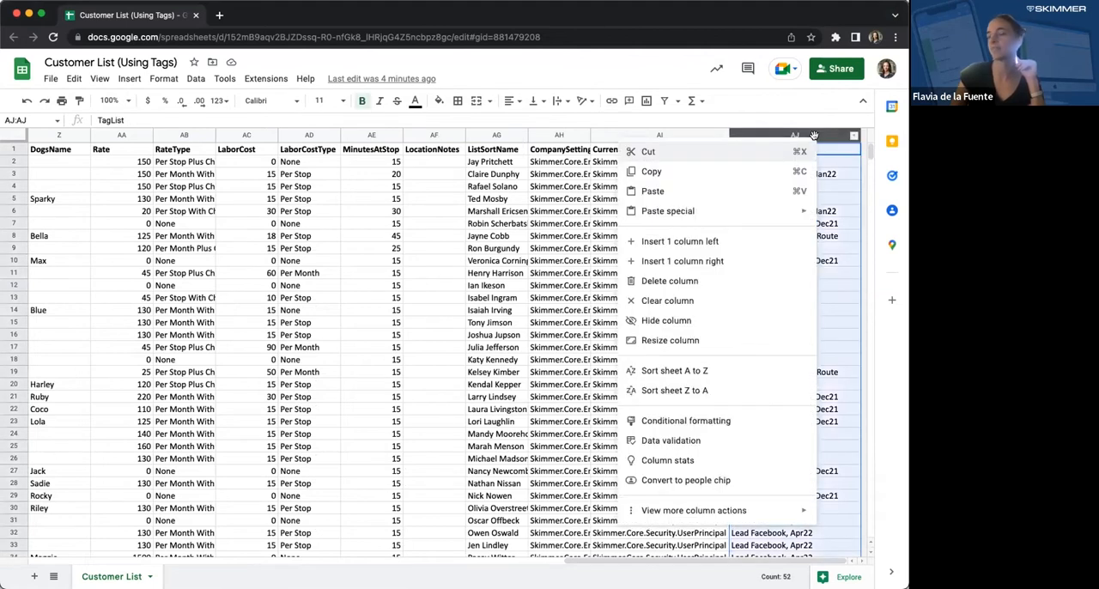
left_click(772, 260)
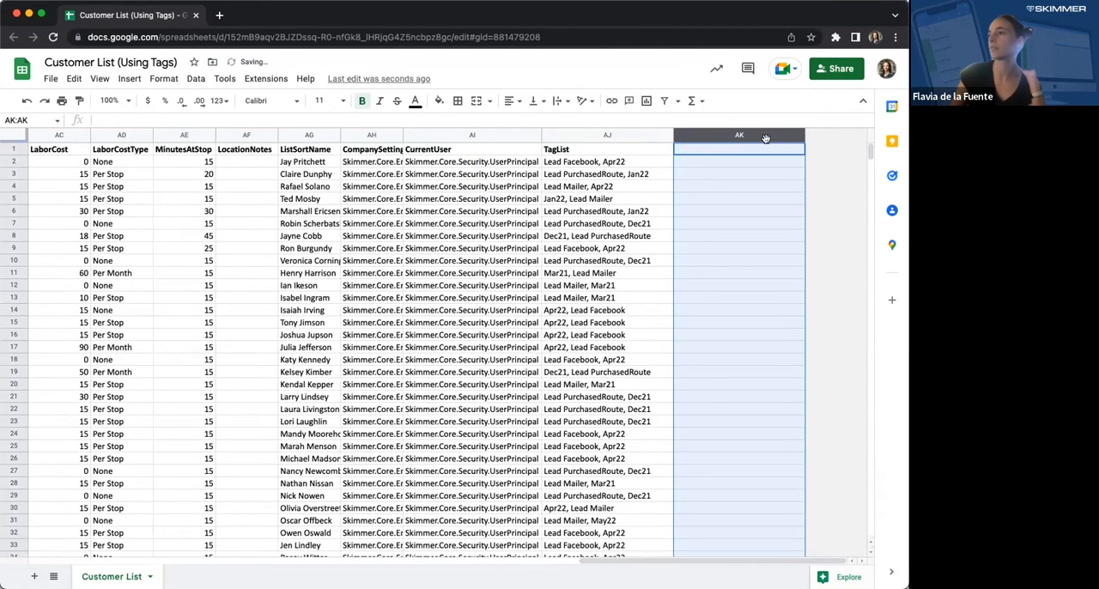
right_click(764, 140)
left_click(725, 261)
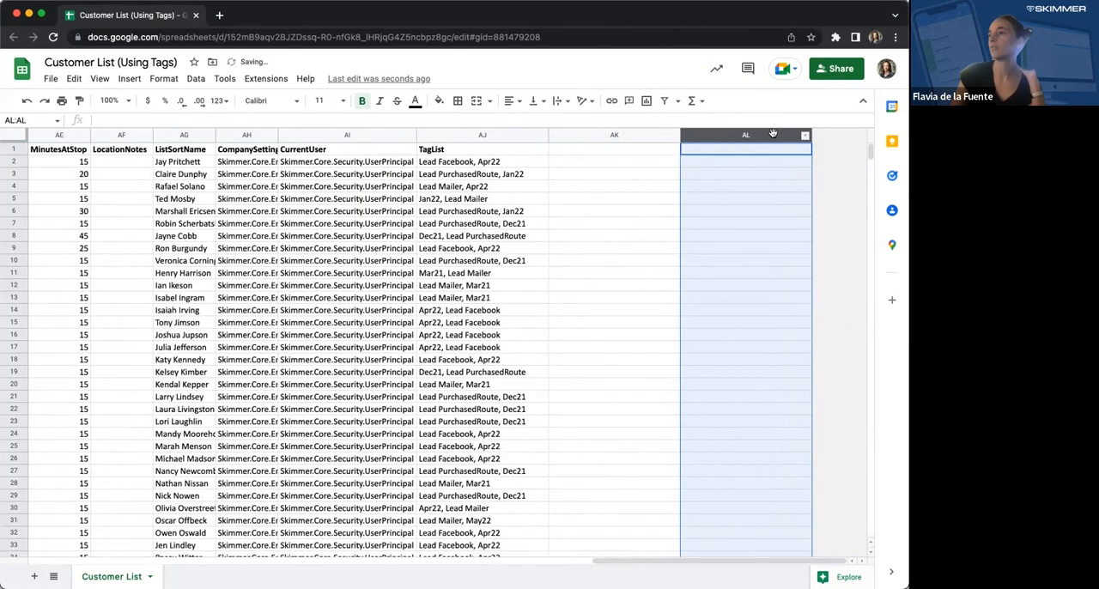
right_click(772, 137)
left_click(721, 258)
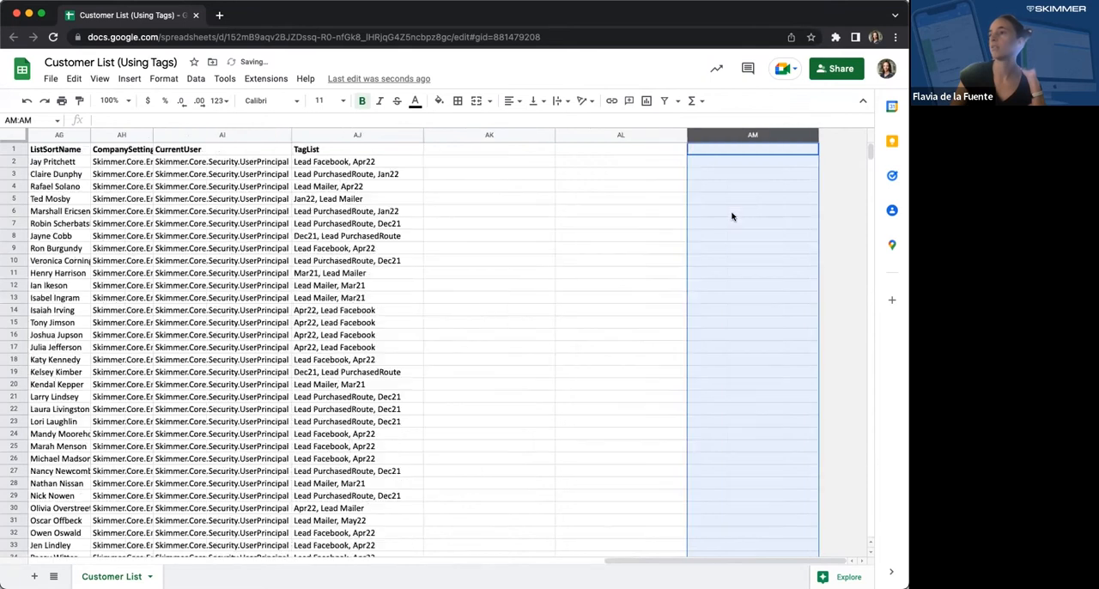
left_click(626, 155)
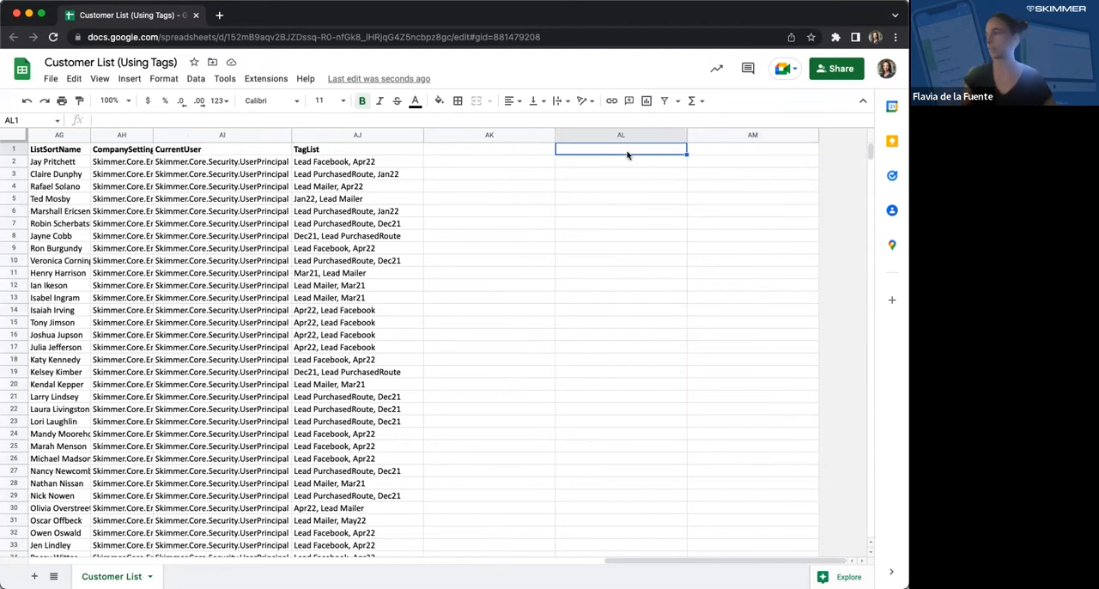
- Examine the comma-separated lead-source and date tags in the first rows of the TagList column
key("super+Tab")
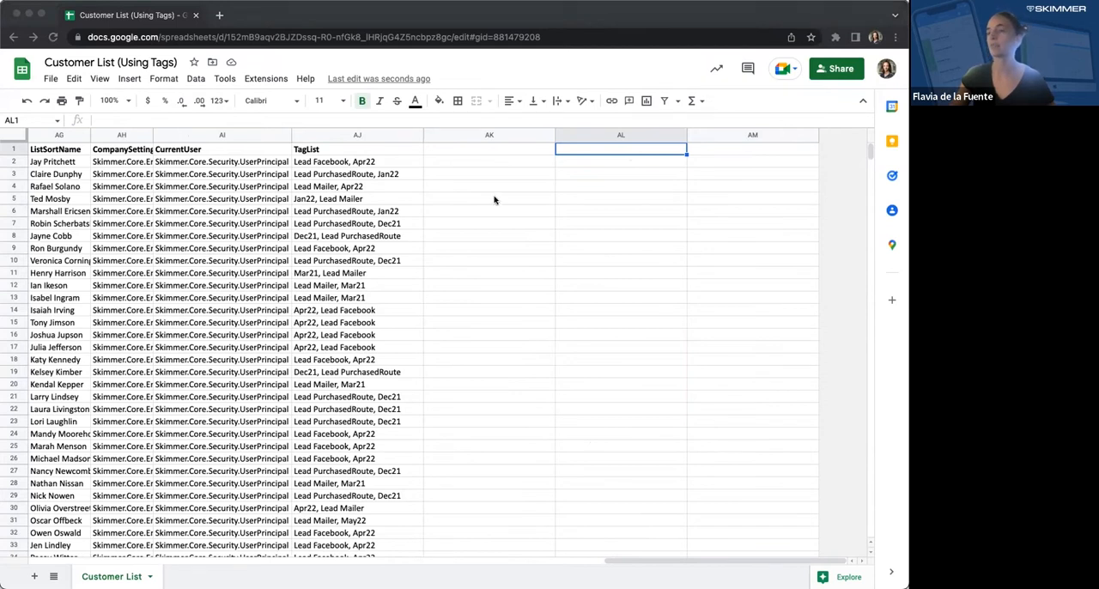
key("super+Tab")
key("Down")
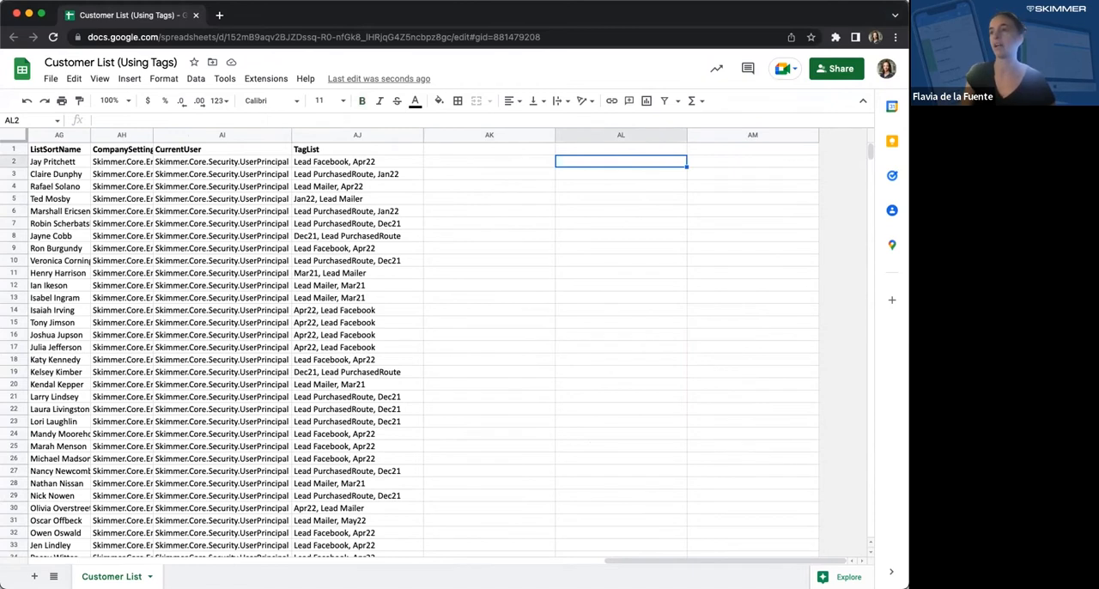
key("Left")
key("Left")
key("Left")
key("Right")
key("Down")
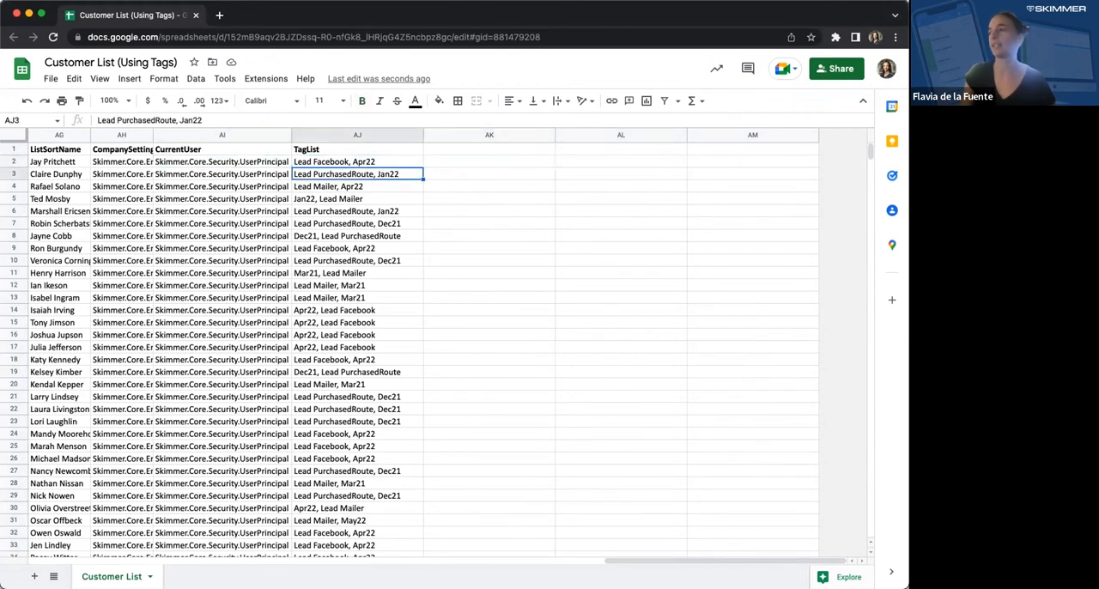
key("Down")
key("Down")
key("Down")
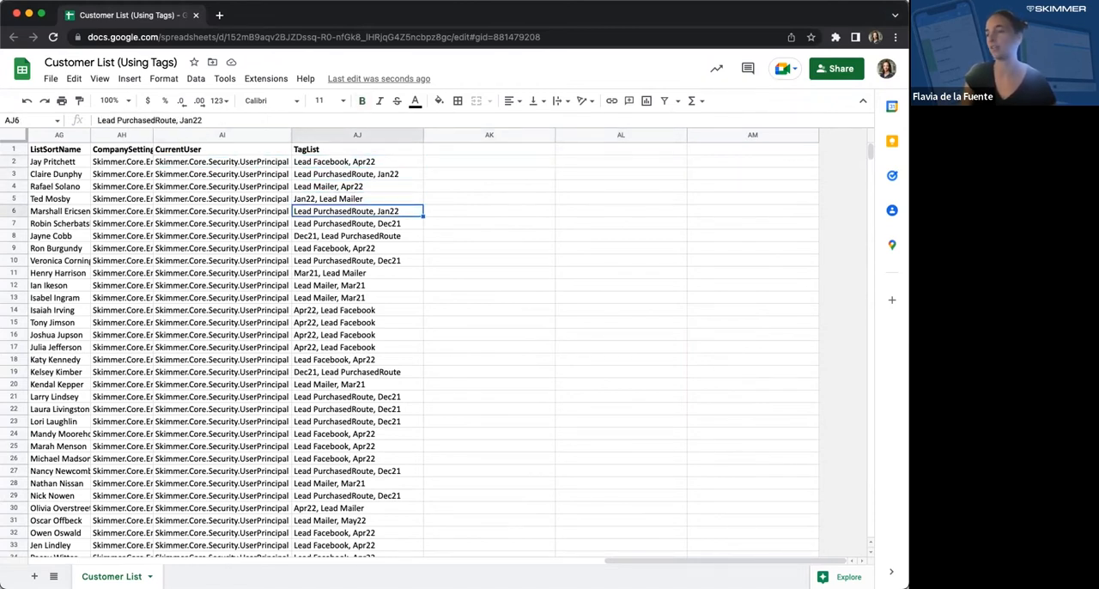
key("Up")
key("Up")
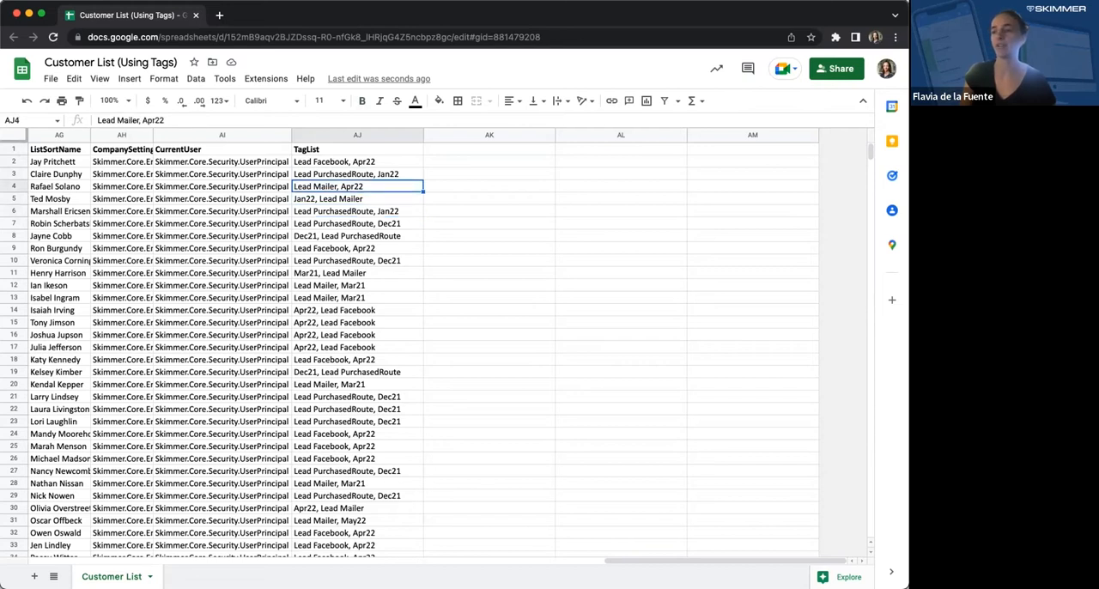
key("Up")
key("Up")
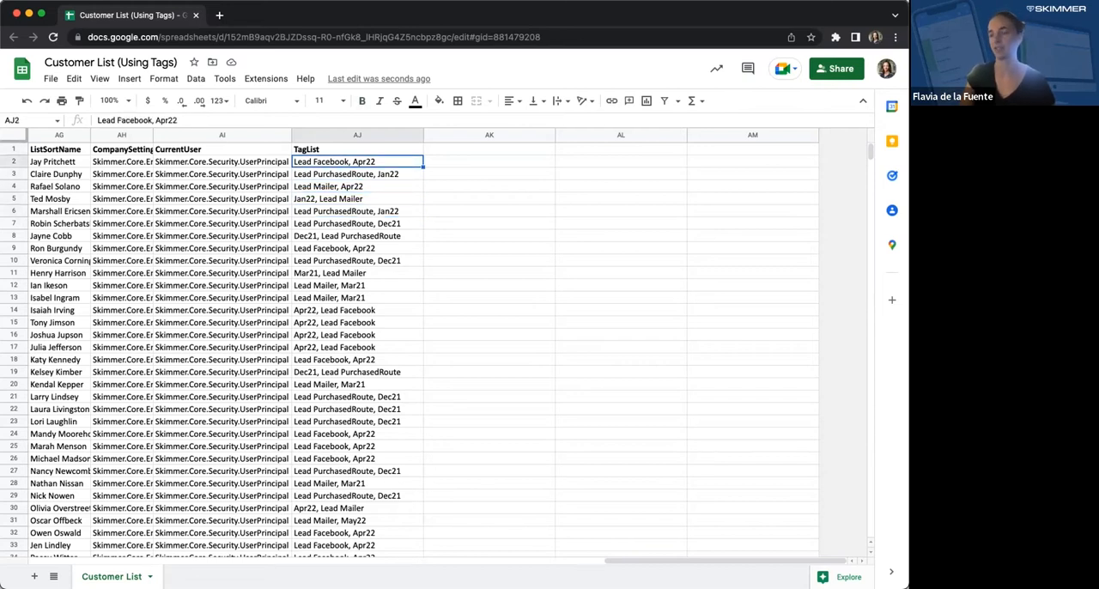
key("Down")
key("Down")
key("Down")
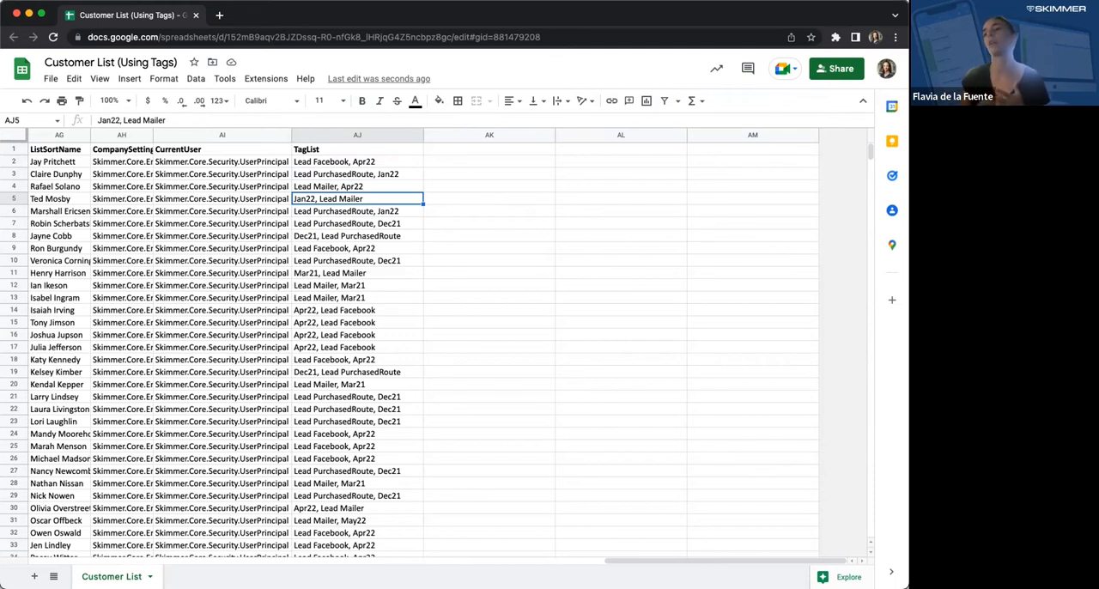
left_click(357, 161)
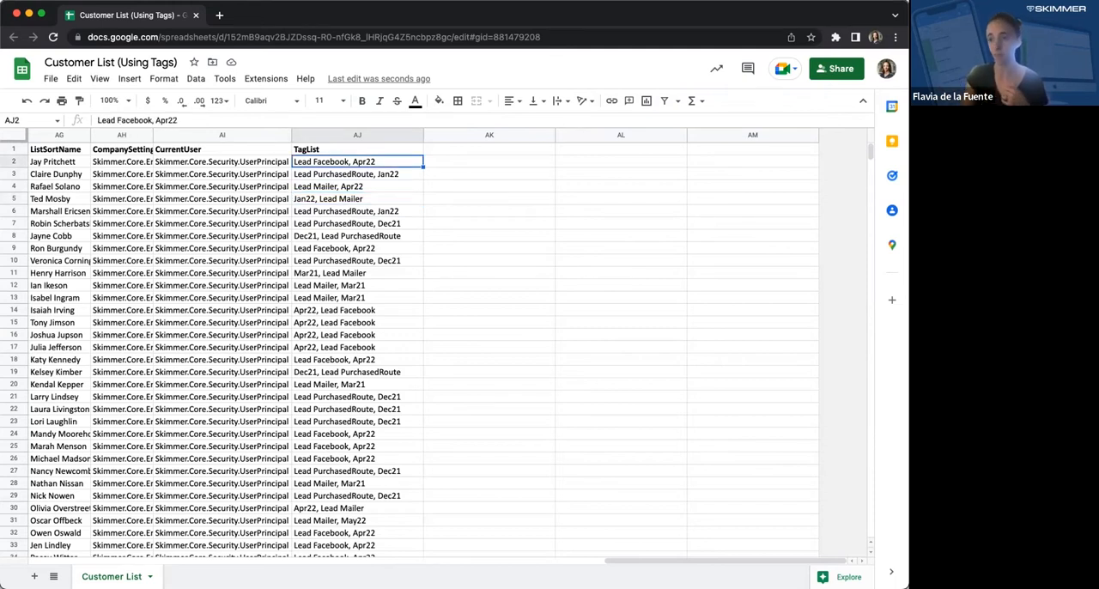
key("Right")
key("Left")
- Split the text of TagList column AJ into separate columns with the separator detected automatically
left_click(373, 134)
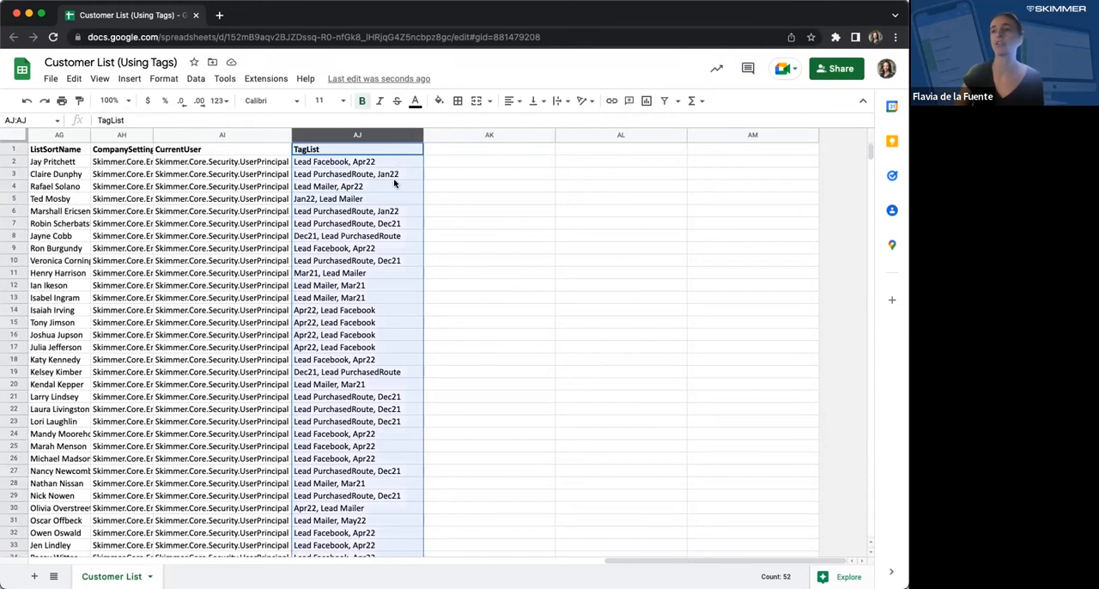
left_click(196, 79)
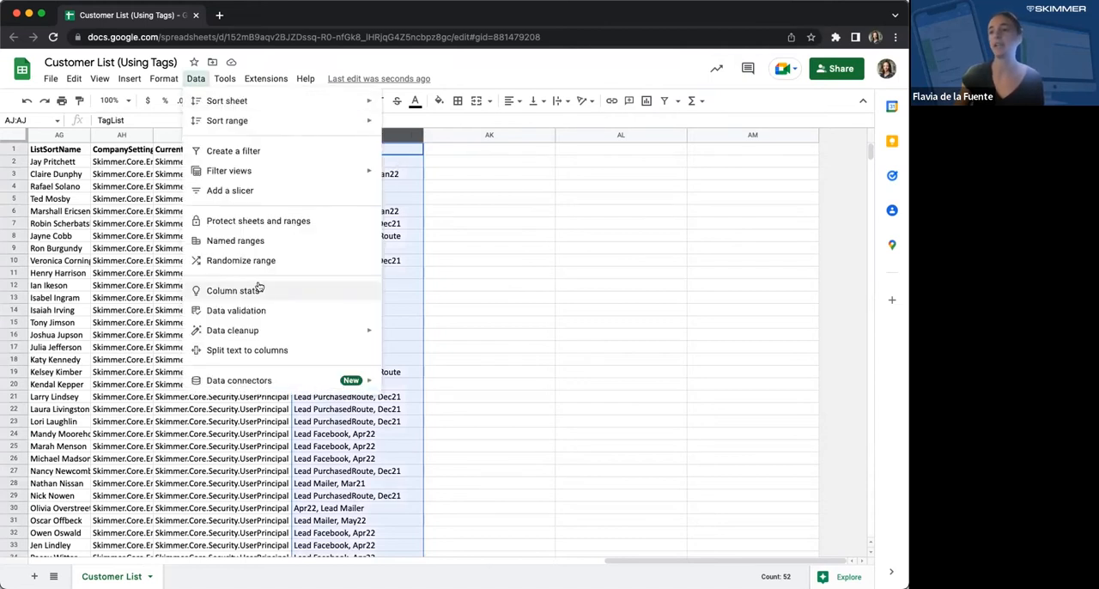
left_click(263, 350)
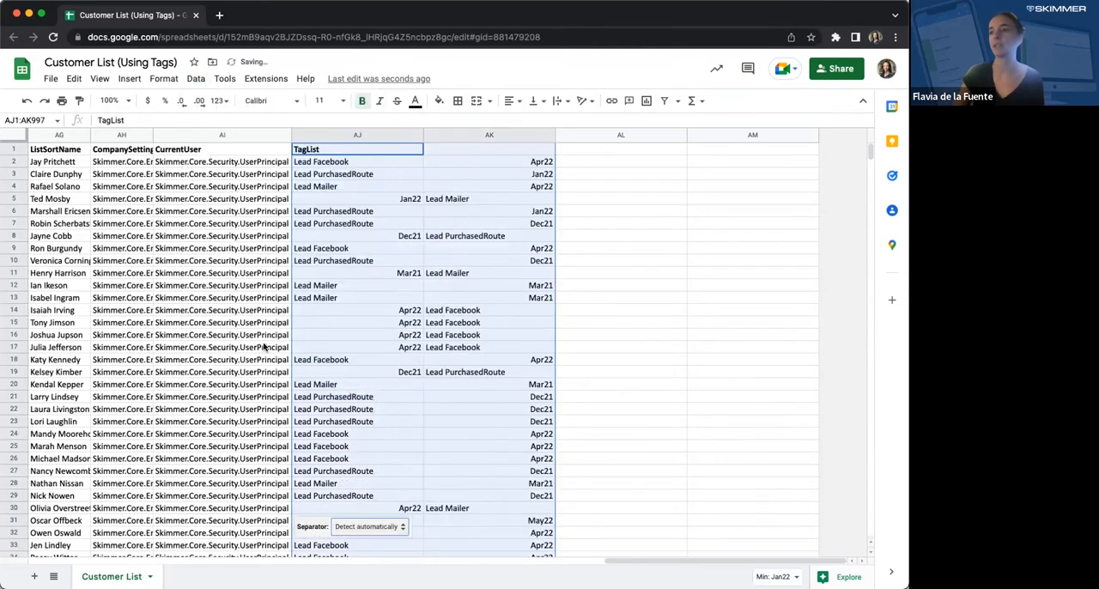
- Left-align the split tag values in the range AJ2:AK52
left_click(503, 235)
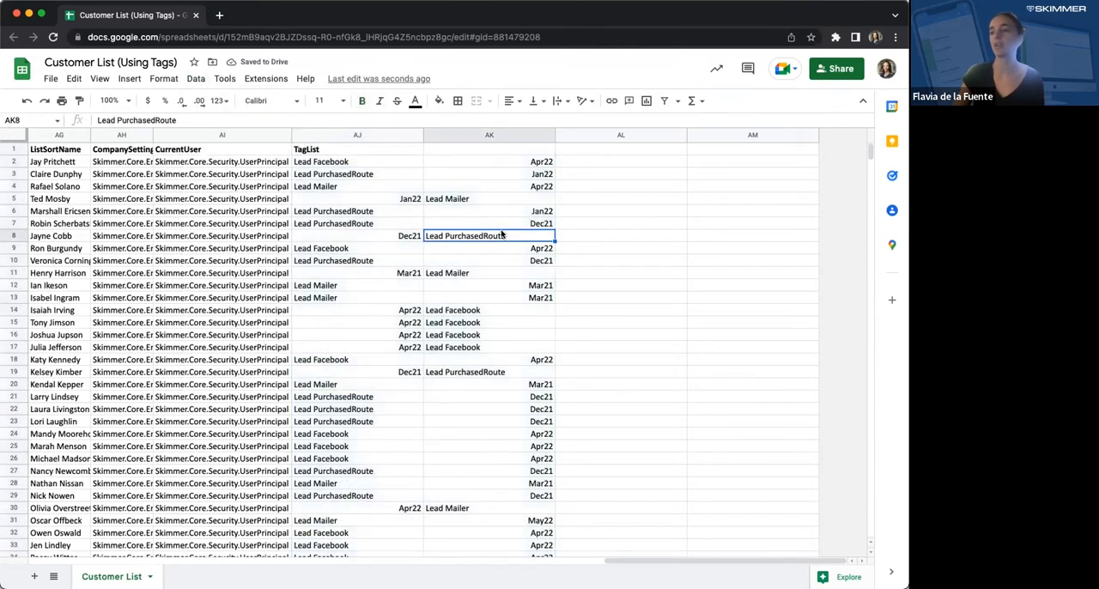
left_click(504, 164)
left_click(395, 161)
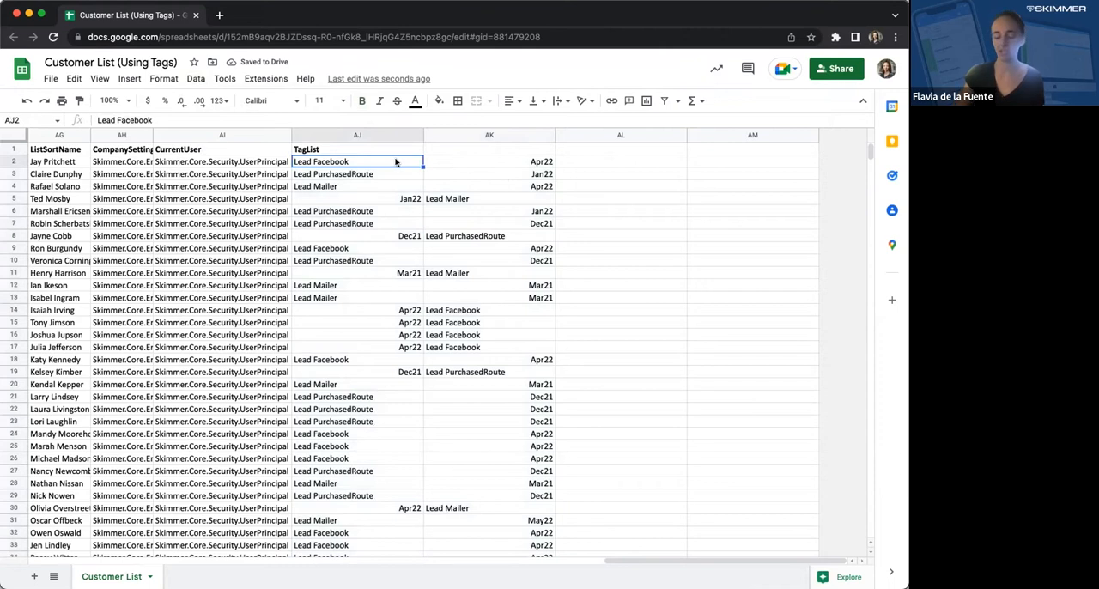
left_click_drag(396, 161, 545, 163)
key("super+shift+Down")
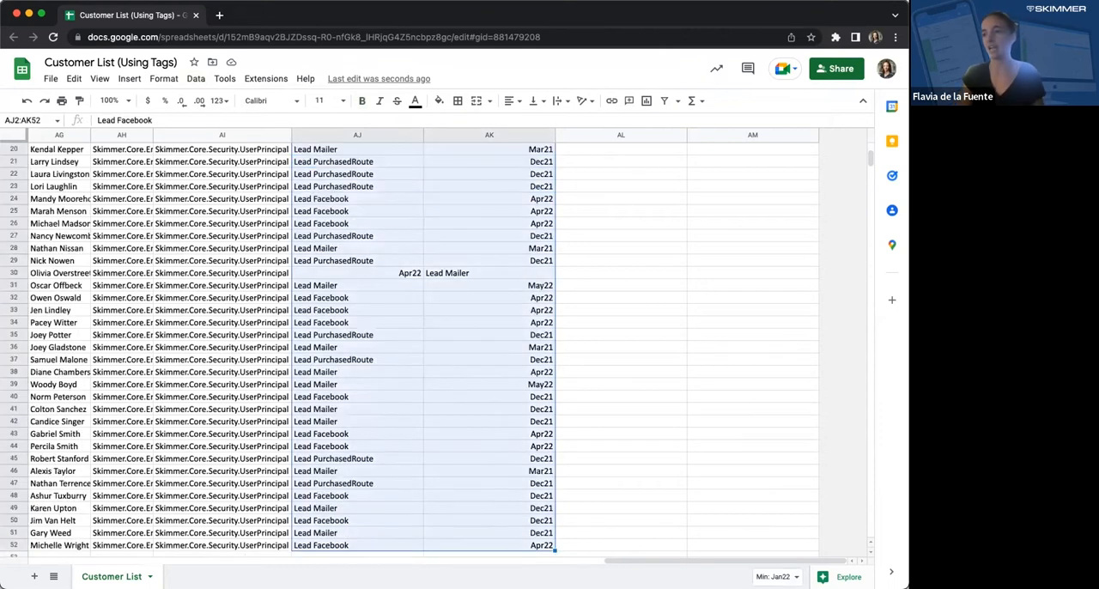
scroll(419, 224, "up", 5)
left_click(510, 100)
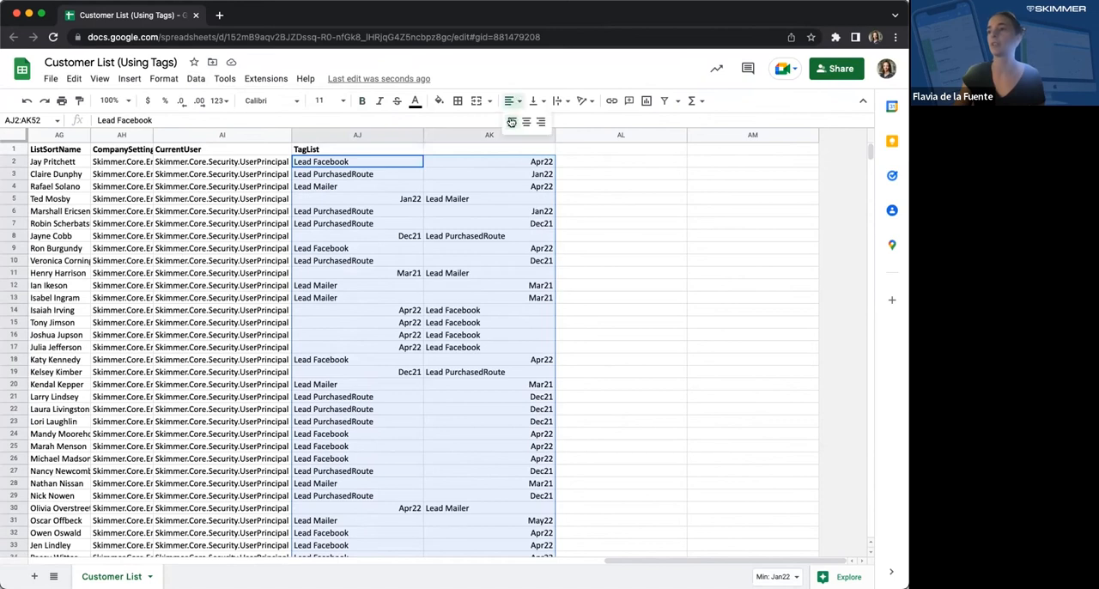
left_click(512, 122)
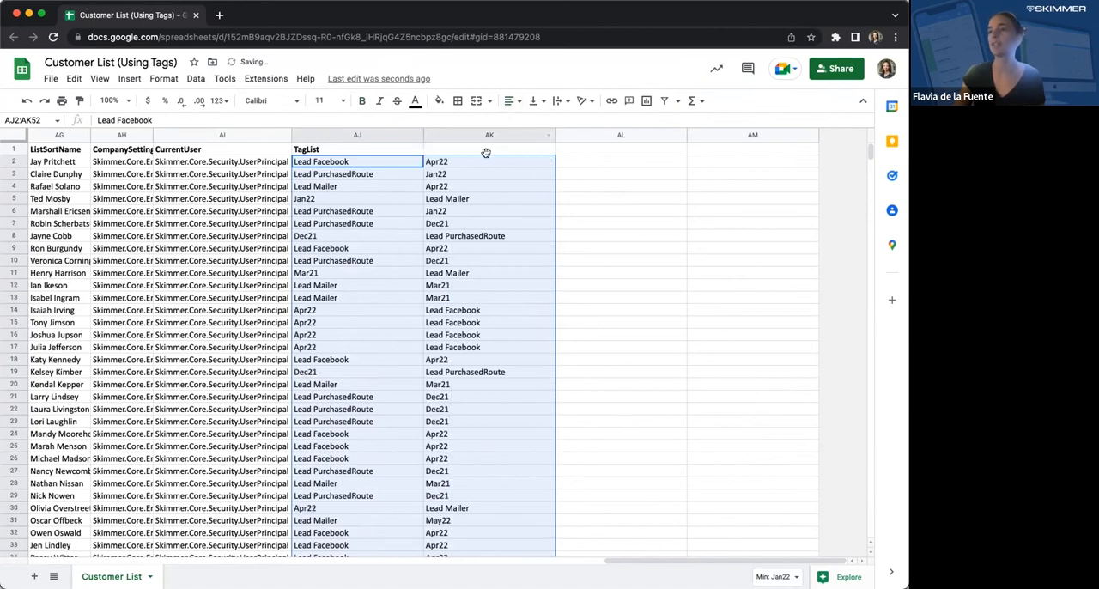
- Insert one more empty column directly after column AM
left_click(492, 148)
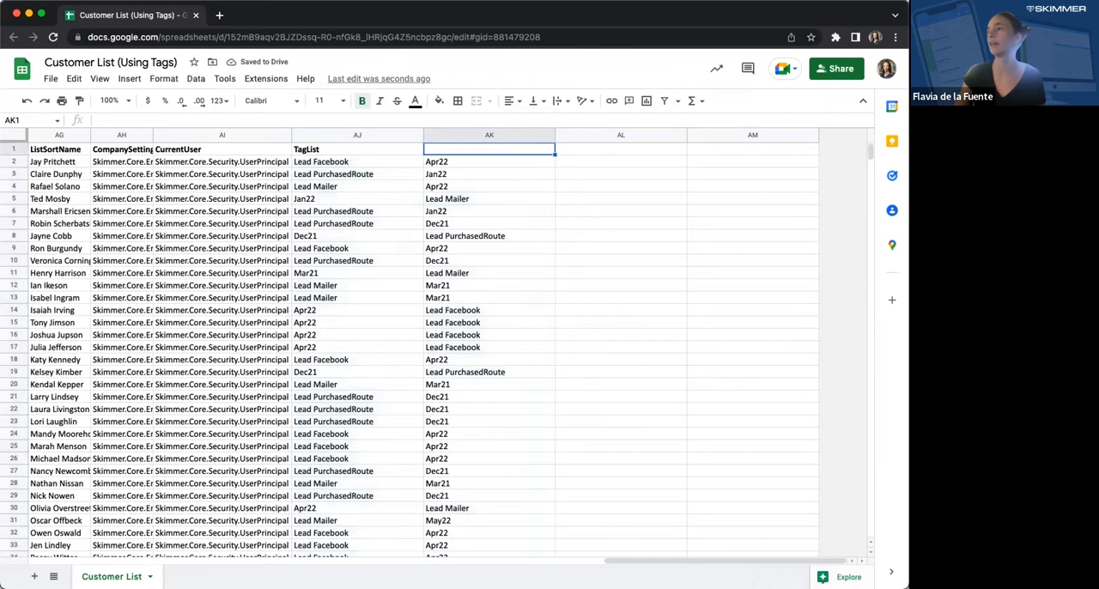
left_click_drag(908, 1, 805, 3)
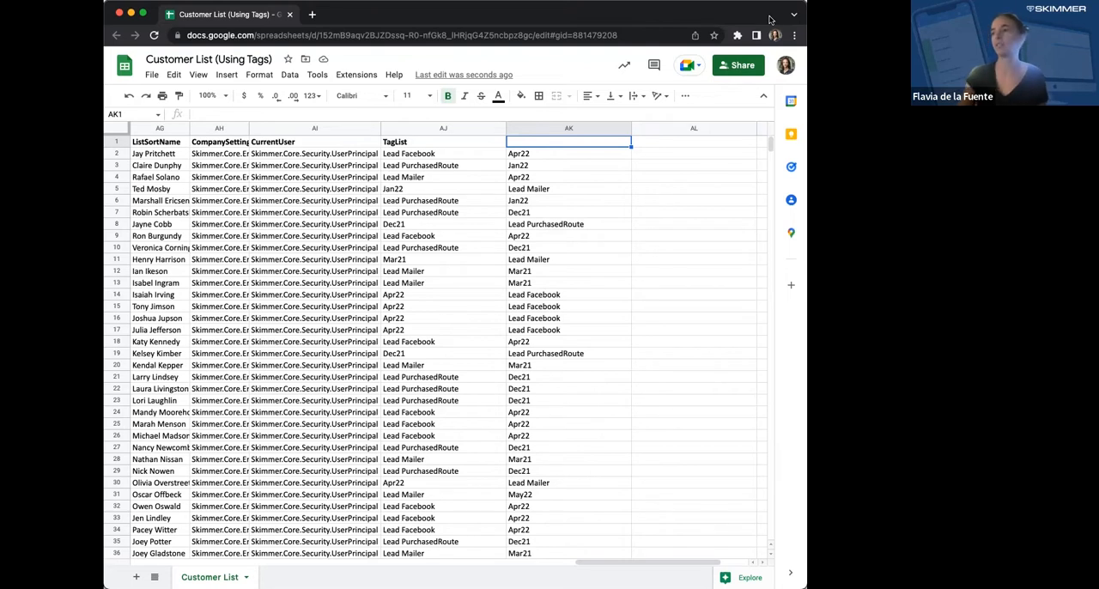
scroll(726, 563, "right", 2)
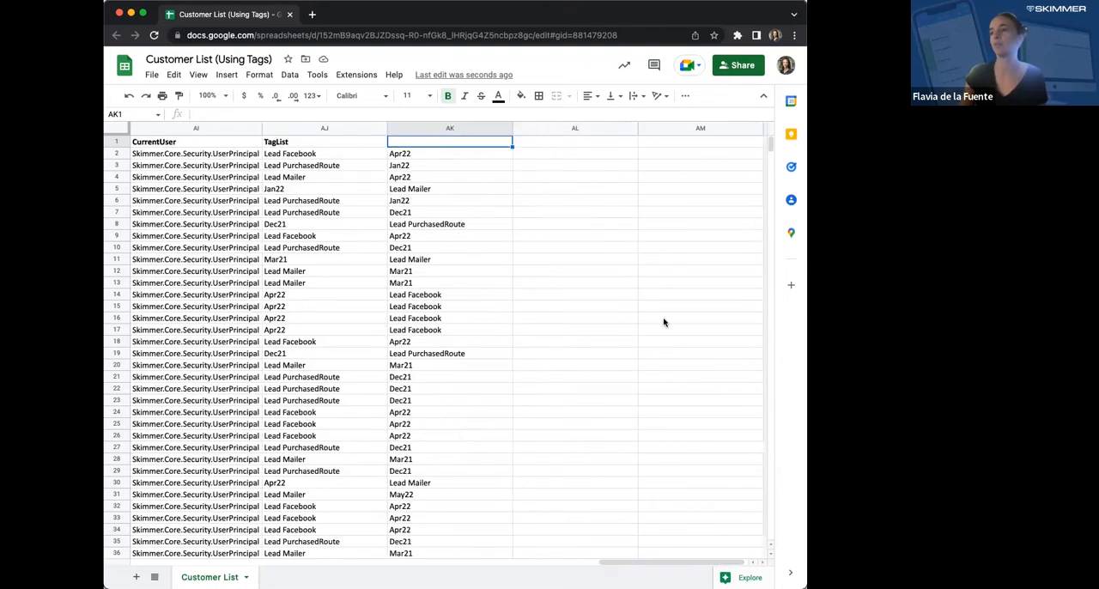
right_click(695, 128)
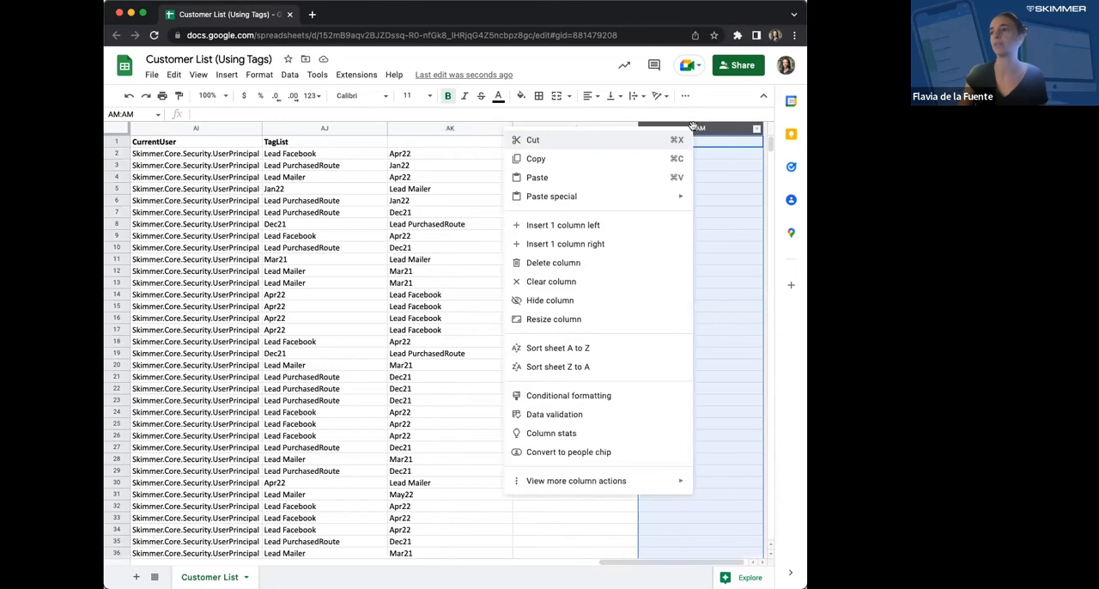
left_click(656, 246)
- Copy the TagList heading from AJ1 into AK1 above the second tag column
left_click(442, 165)
left_click(446, 143)
key("Left")
key("Left")
key("Left")
key("Right")
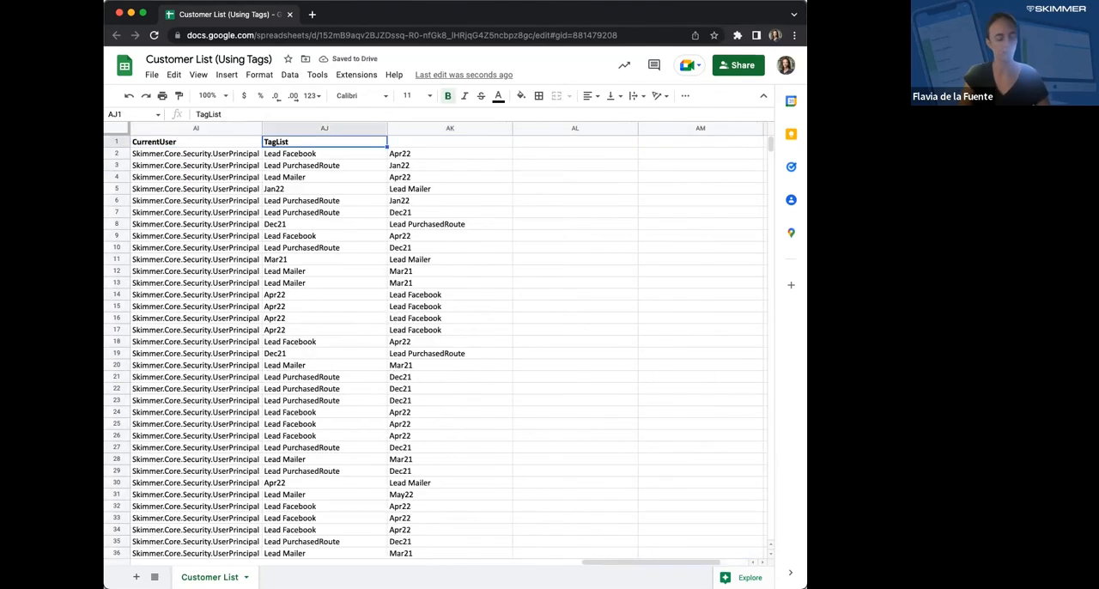
key("Right")
type("TagList")
- Enter the headings Apr22 in cell AL1 and Lead Facebook in cell AM1
key("Right")
key("Left")
key("Right")
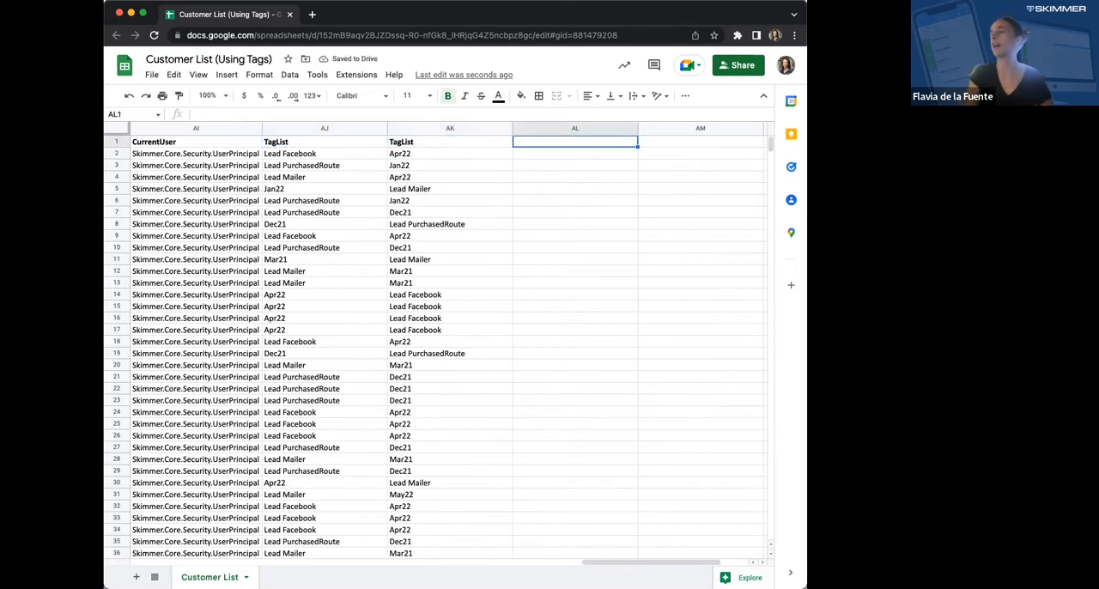
type("Apr22")
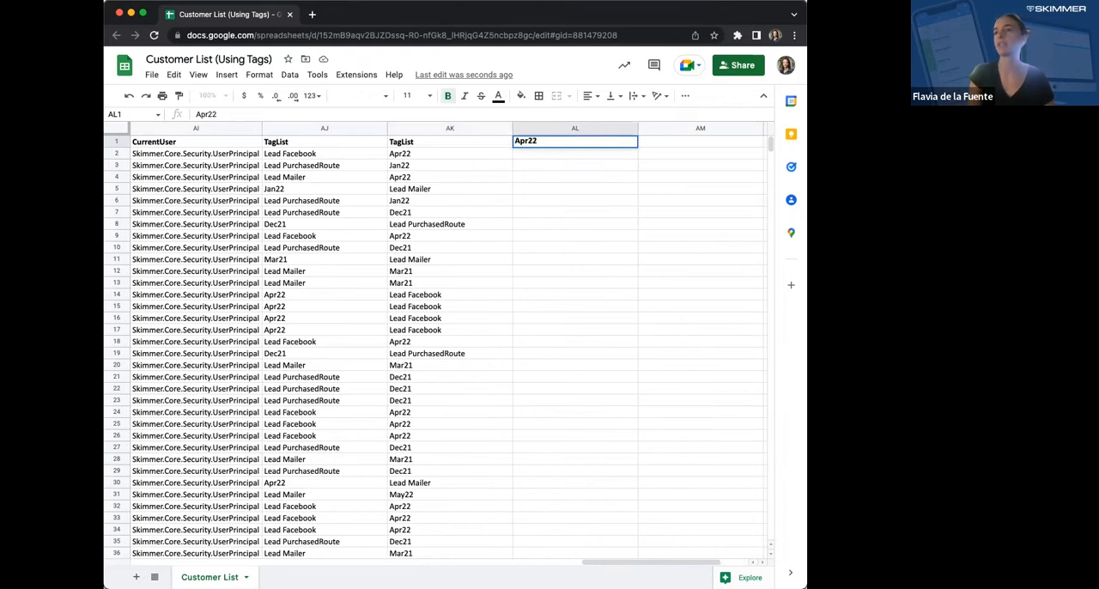
key("Return")
key("Up")
key("Right")
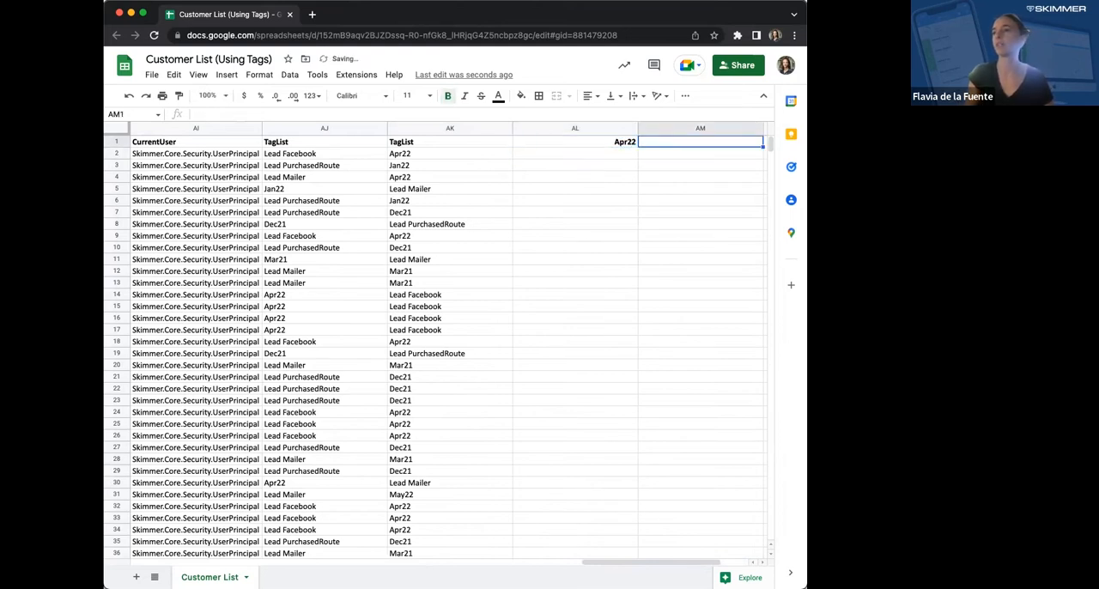
type("Lead")
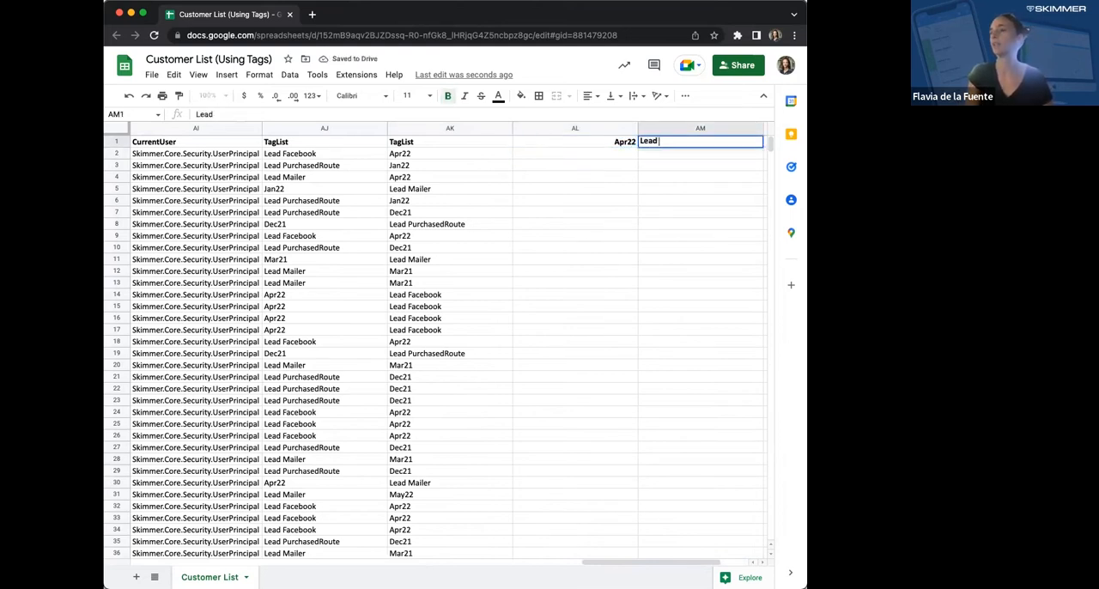
type(" Facebook")
key("Return")
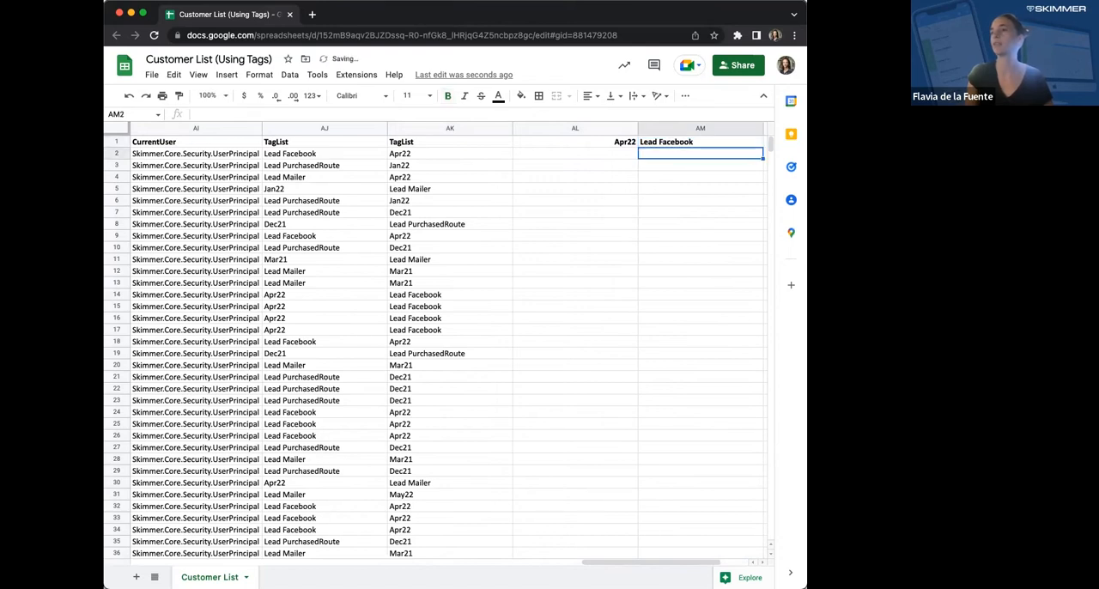
- Start a COUNTIF formula in cell AL2 with AJ2:AK2 as the range to count
key("Left")
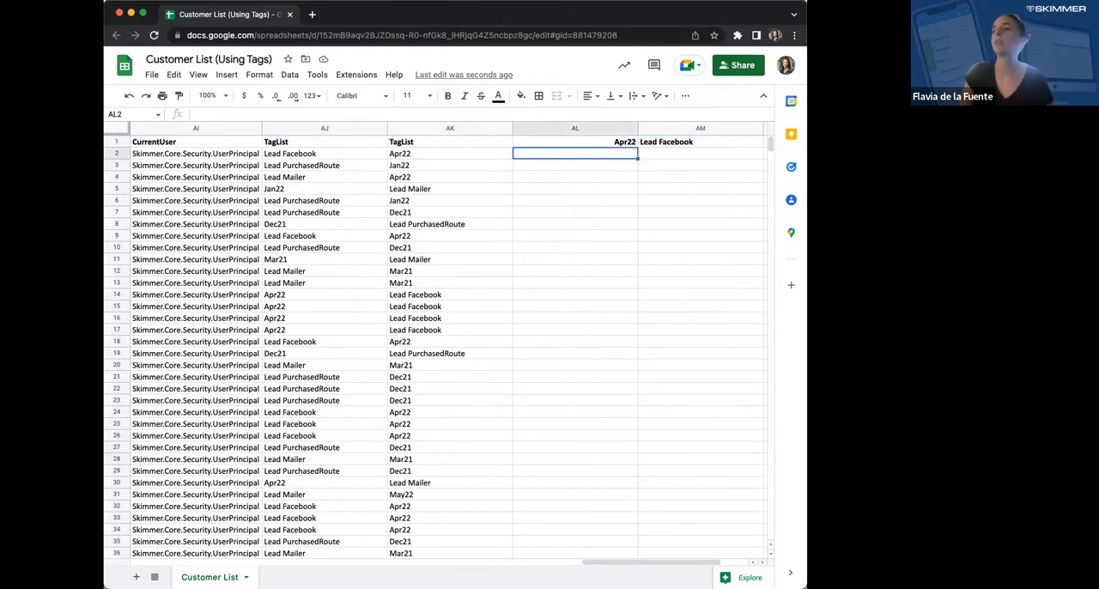
key("Right")
key("Left")
type("=countif(")
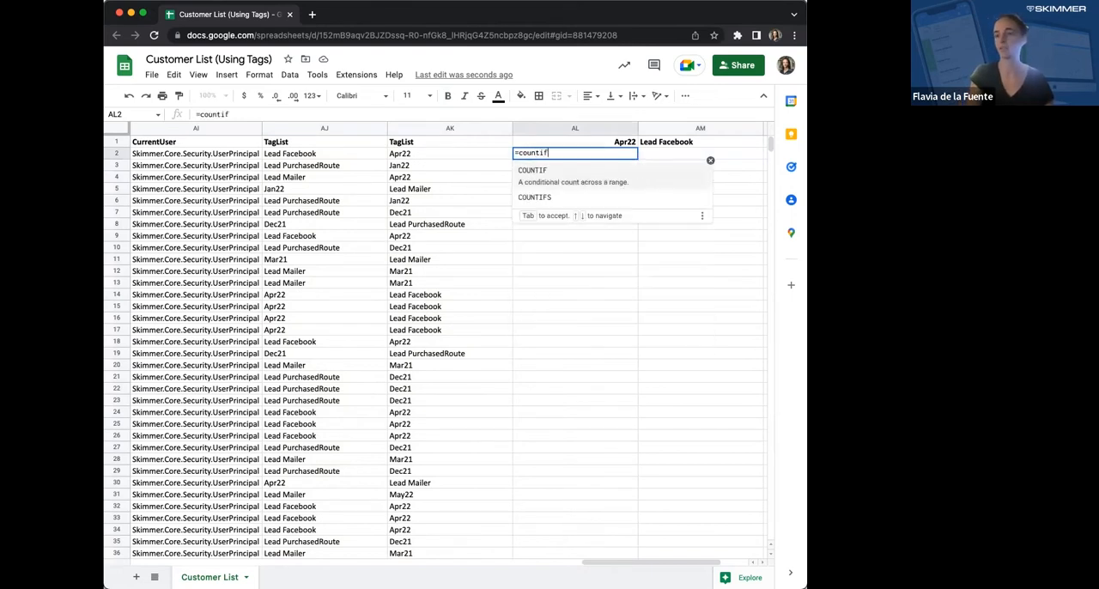
key("Left")
key("Left")
key("shift+Right")
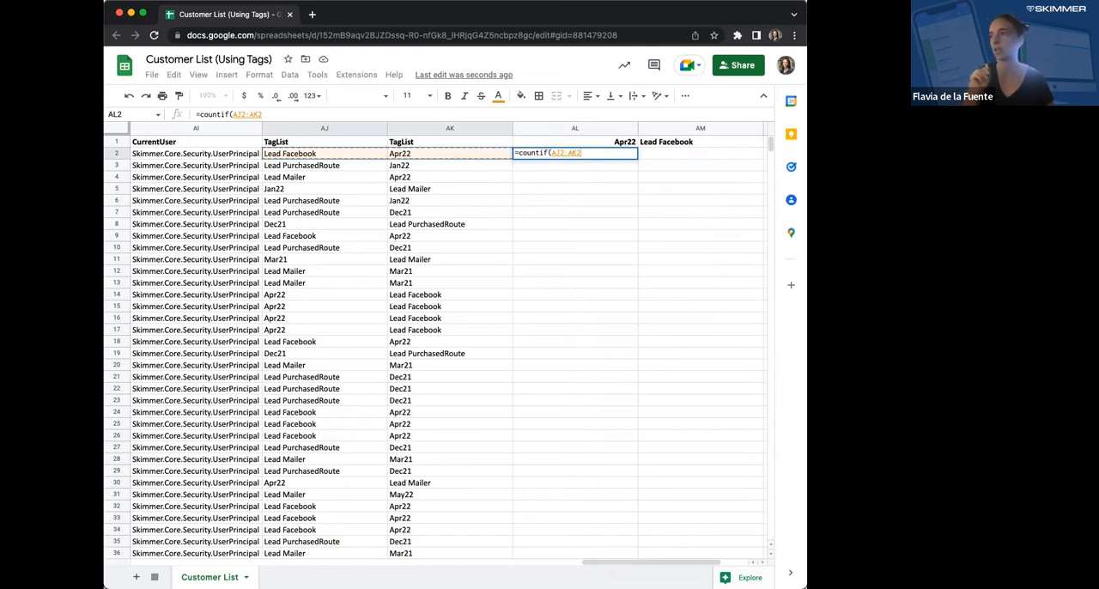
type(",")
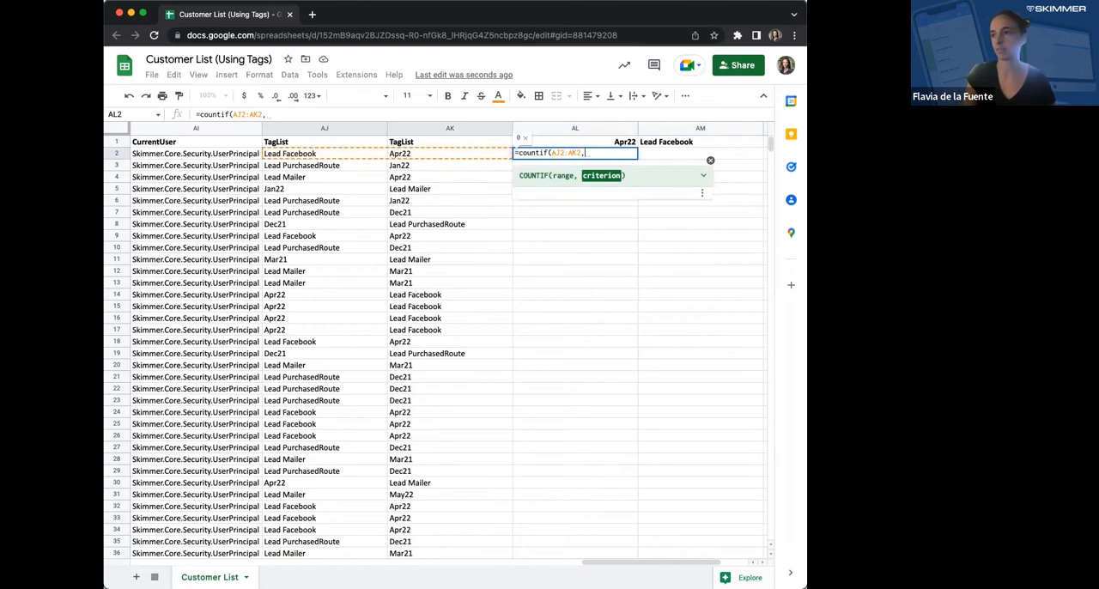
- Use the Apr22 heading as the COUNTIF criterion with its row locked as AL$1, and close the formula
left_click(610, 144)
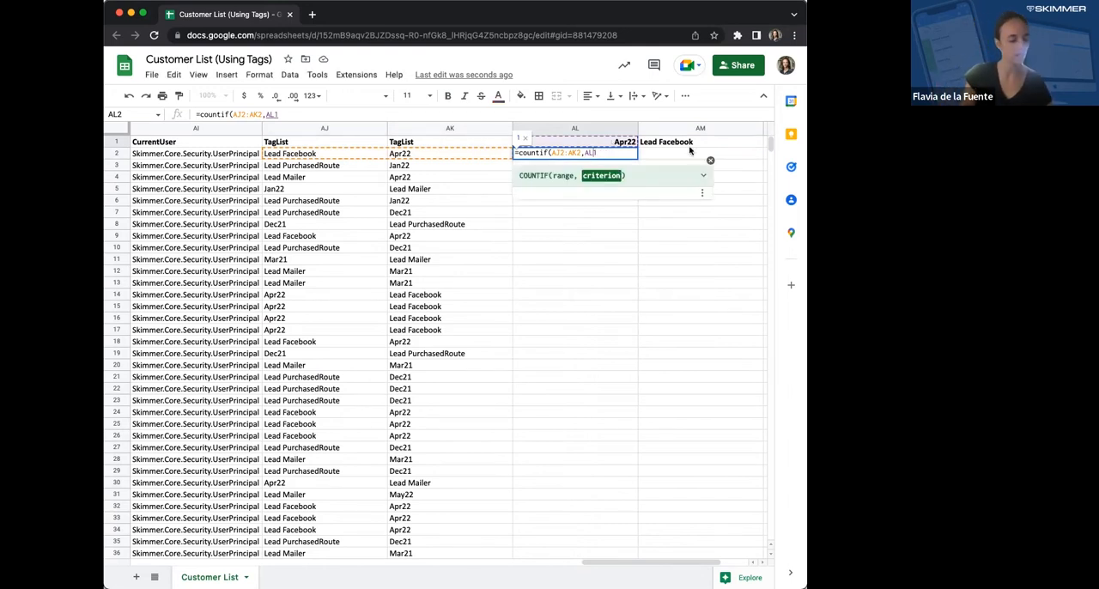
key("F4")
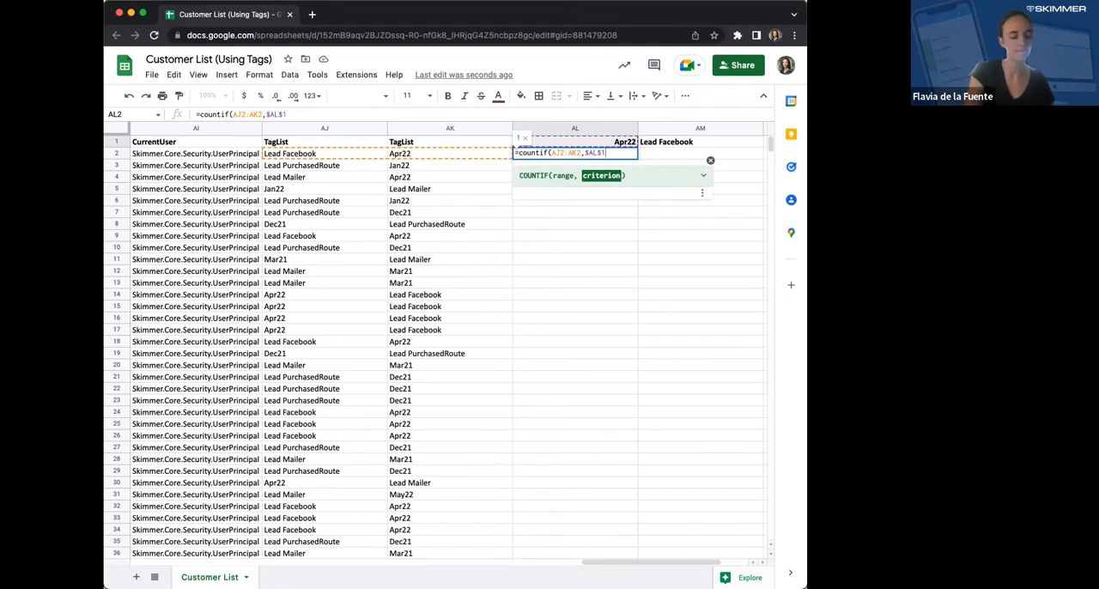
key("F4")
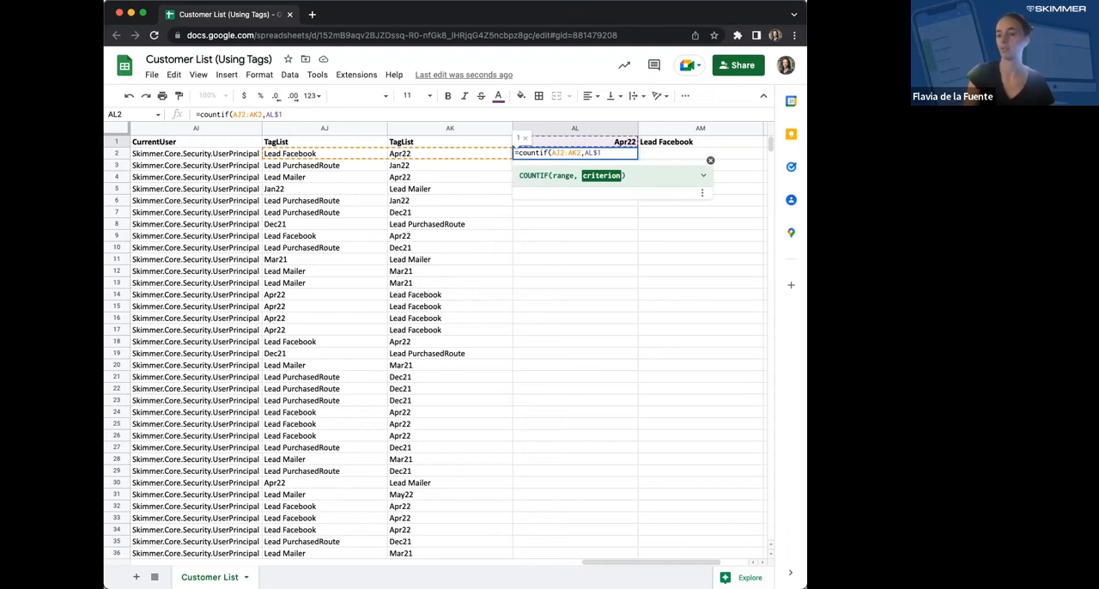
type(")")
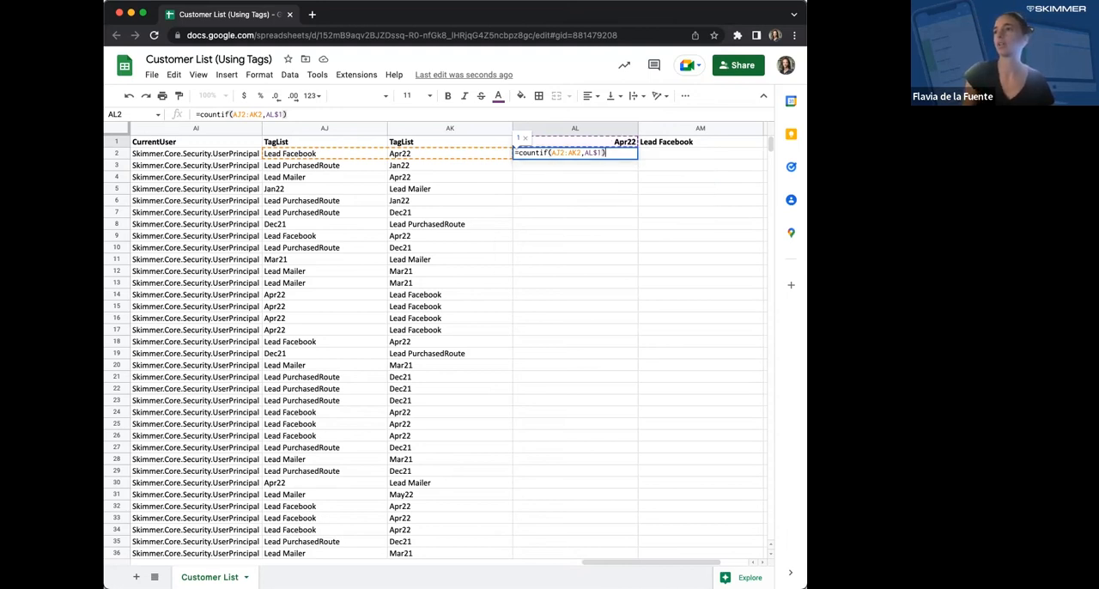
- Lock the columns of the COUNTIF range as $AJ2:$AK2 and enter the formula in AL2
key("Left")
key("Left")
key("Left")
key("Left")
key("Left")
key("Left")
key("Left")
key("Left")
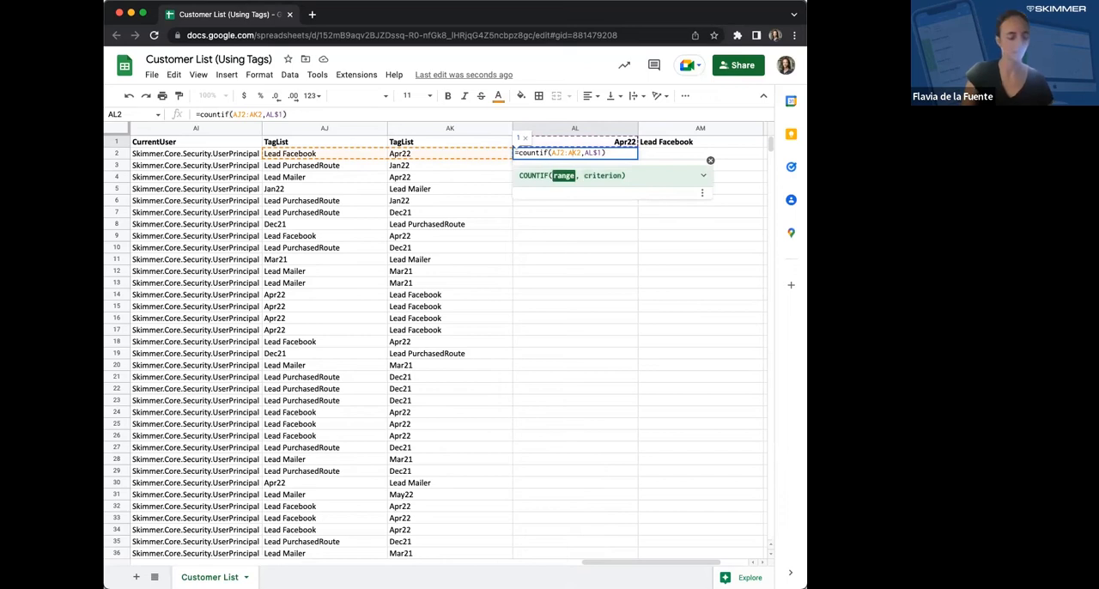
key("F4")
key("F4")
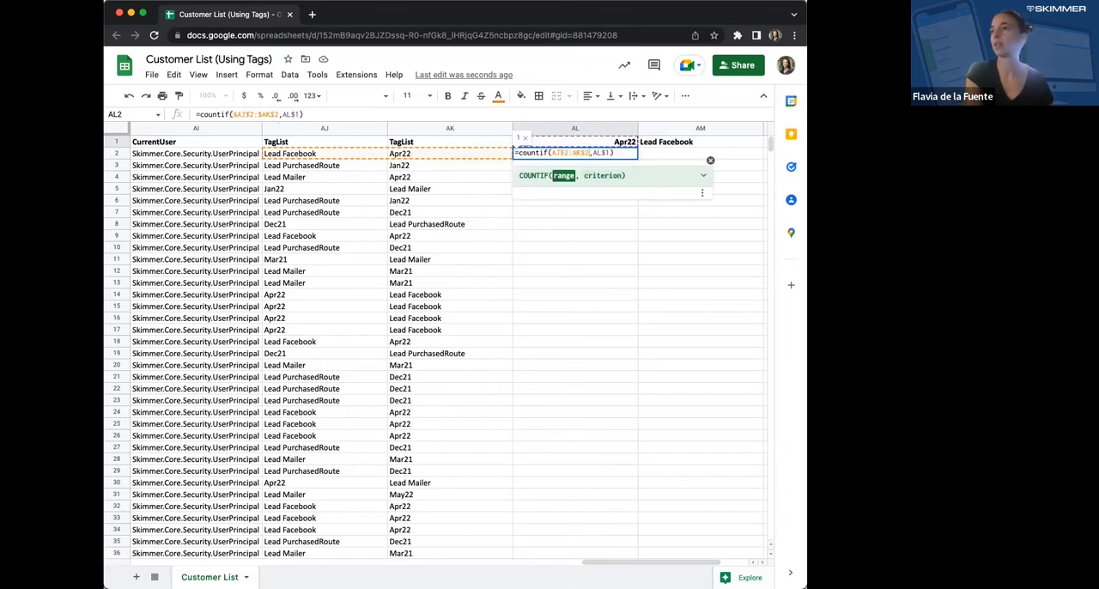
key("F4")
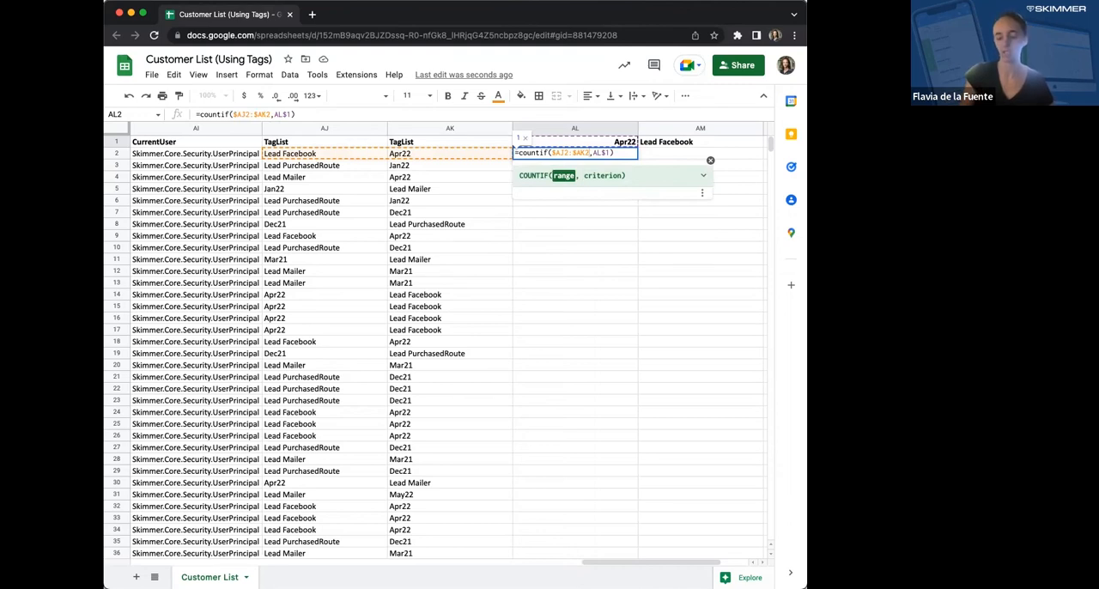
key("Return")
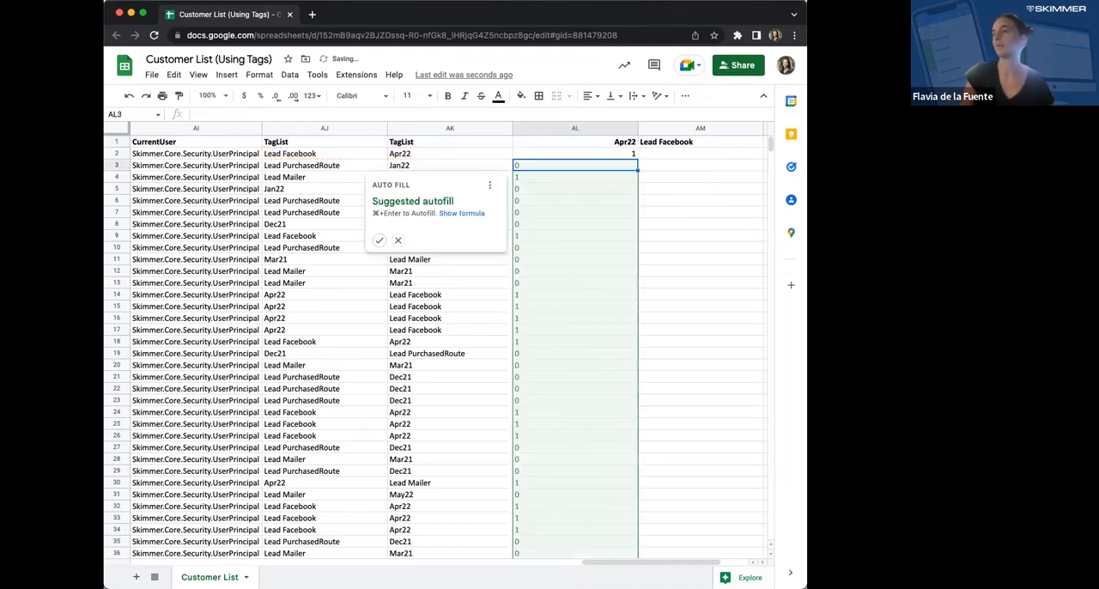
- Accept the suggested autofill to extend the COUNTIF formula down the Apr22 column
left_click(382, 243)
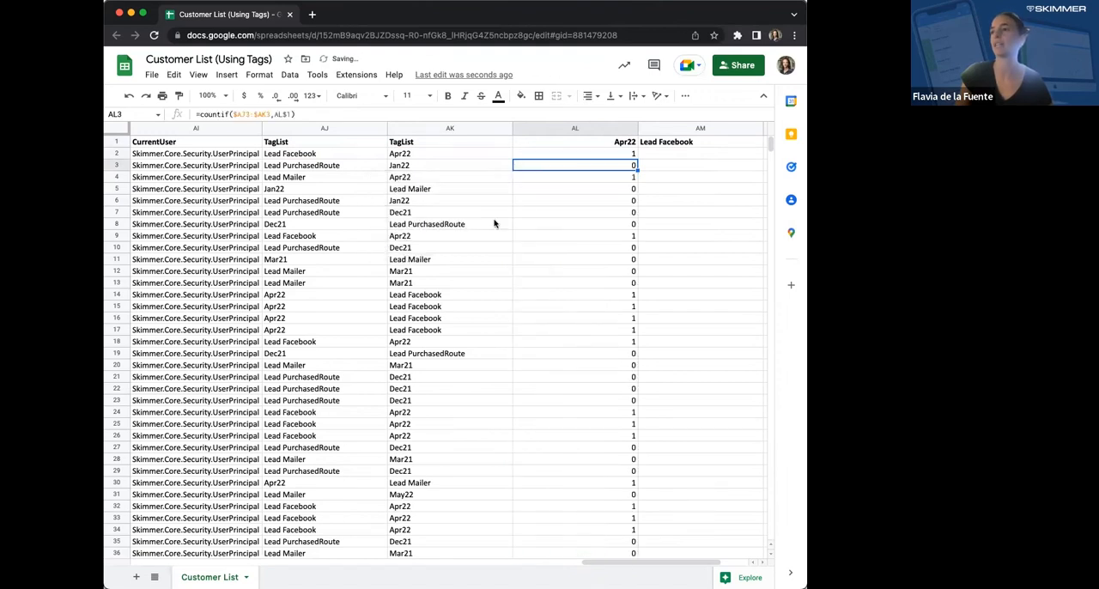
key("Up")
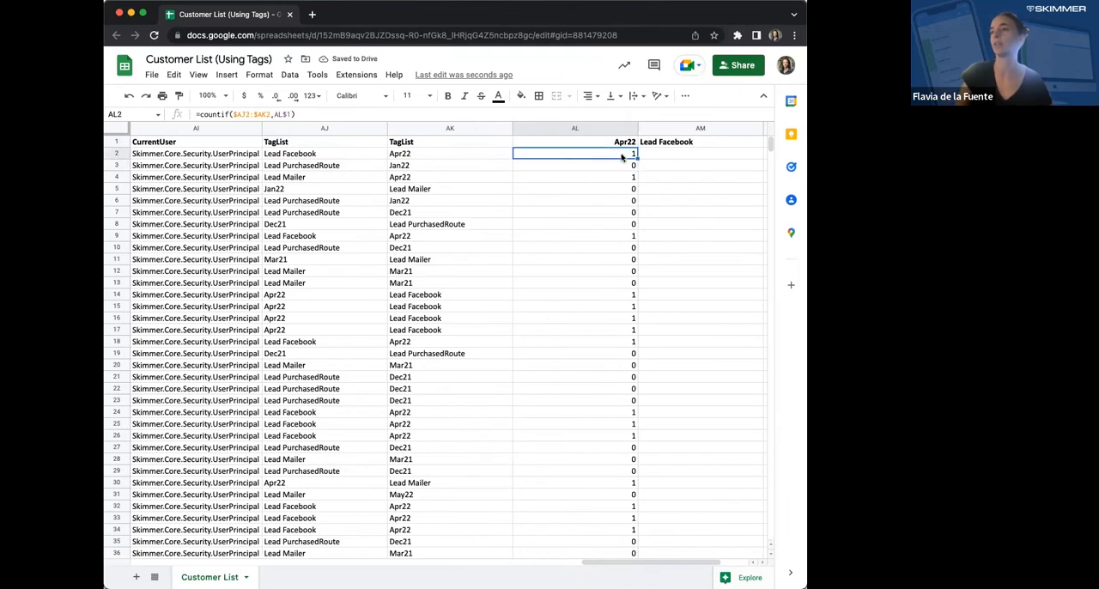
key("Down")
key("Down")
key("Down")
key("Down")
key("Down")
key("Down")
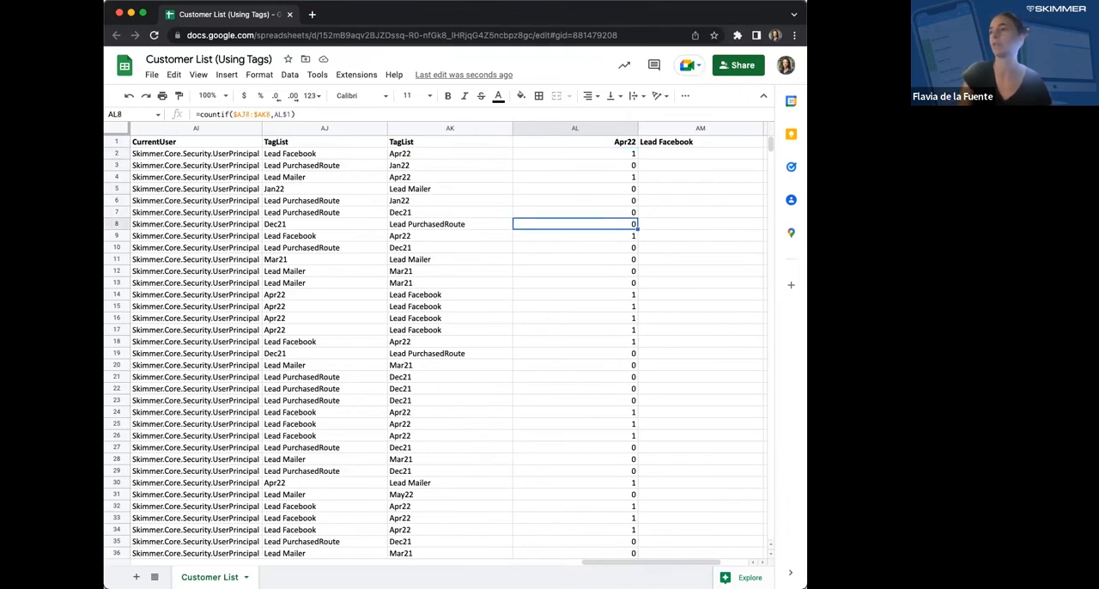
- Copy the COUNTIF formulas in AL2:AL52 into the Lead Facebook column starting at AM2
key("Right")
key("Up")
key("Up")
key("Up")
key("Up")
key("Up")
key("Up")
key("Left")
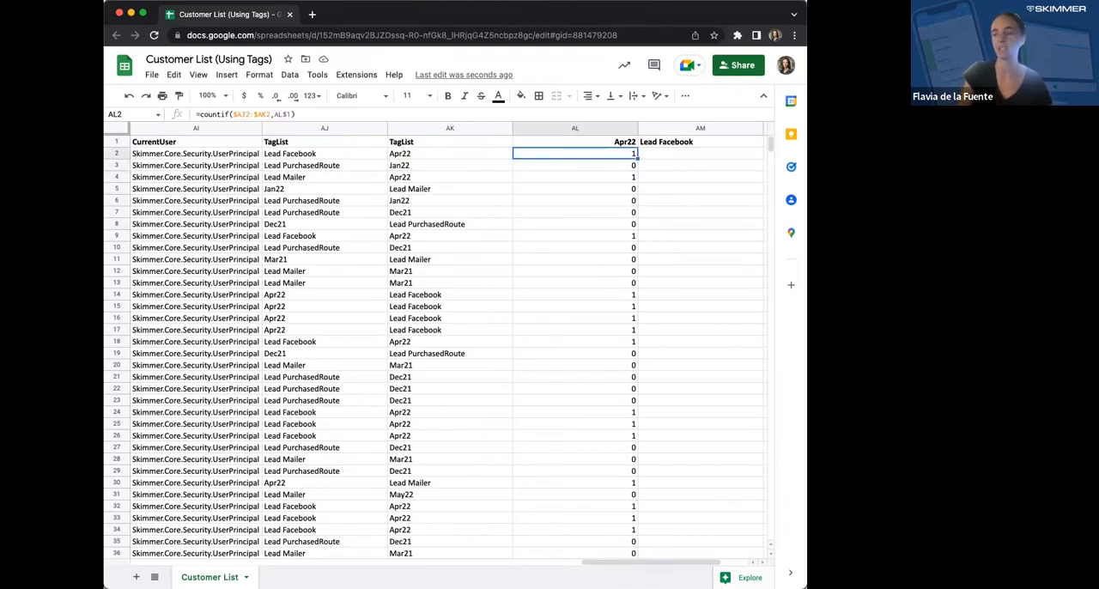
key("super+shift+Down")
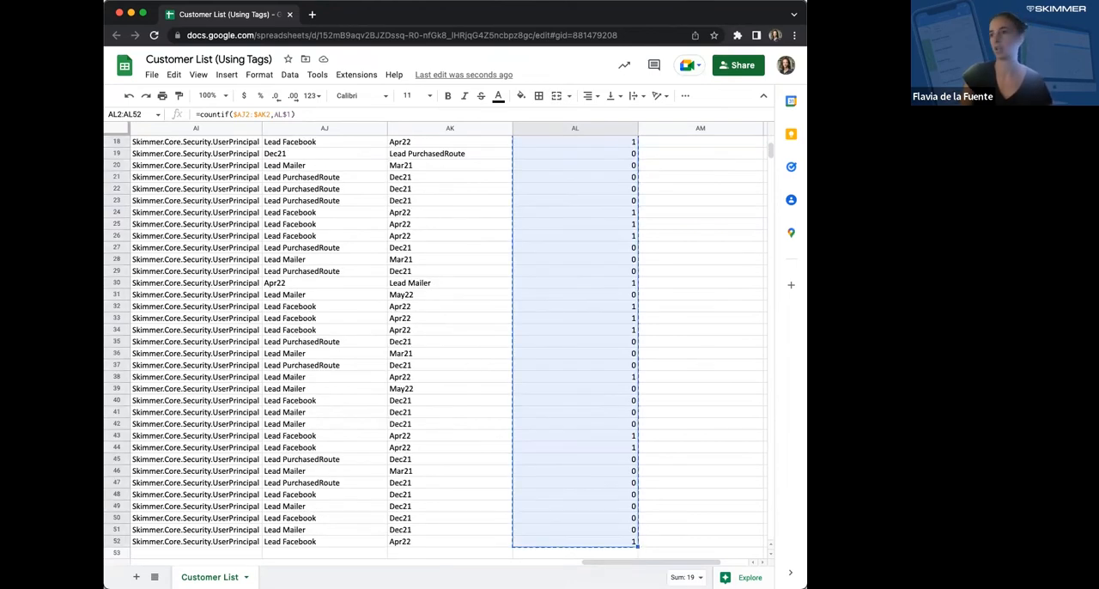
key("super+Up")
key("Right")
key("Down")
key("super+v")
- Inspect the range and criterion references of the copied COUNTIF formula in cell AM2
key("Up")
key("Down")
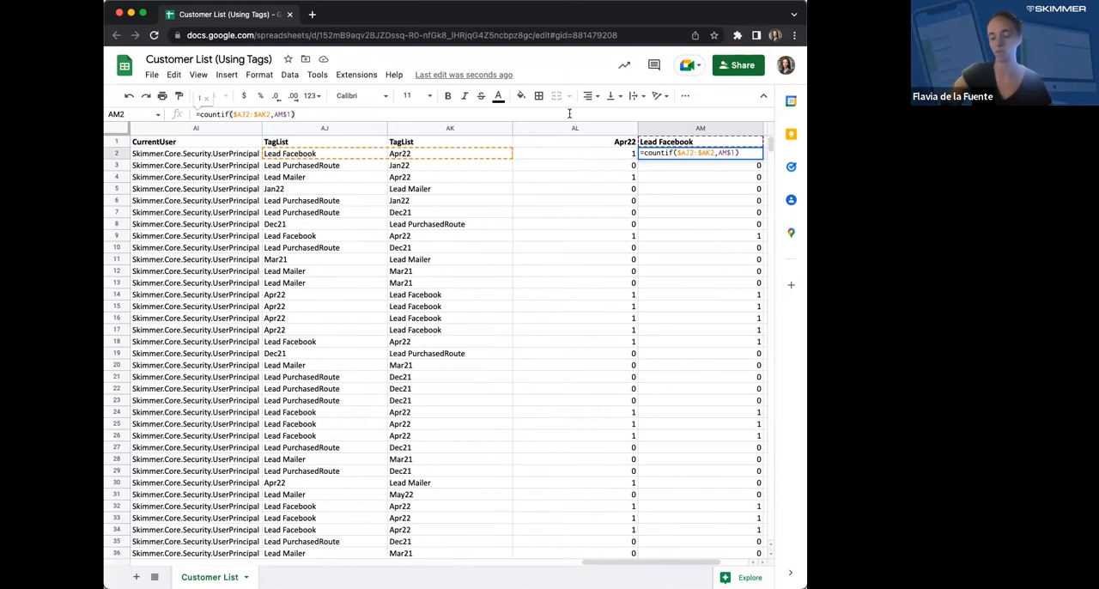
key("Return")
left_click(687, 188)
key("Up")
key("Up")
key("Up")
key("Up")
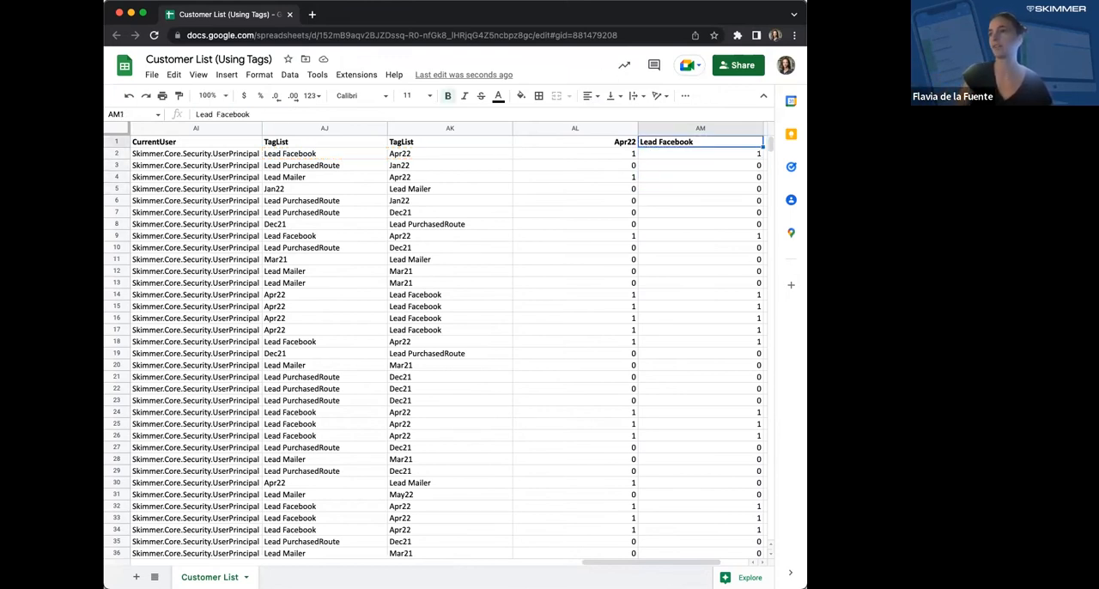
key("Right")
key("Left")
key("Left")
key("Left")
key("Left")
key("Right")
key("Right")
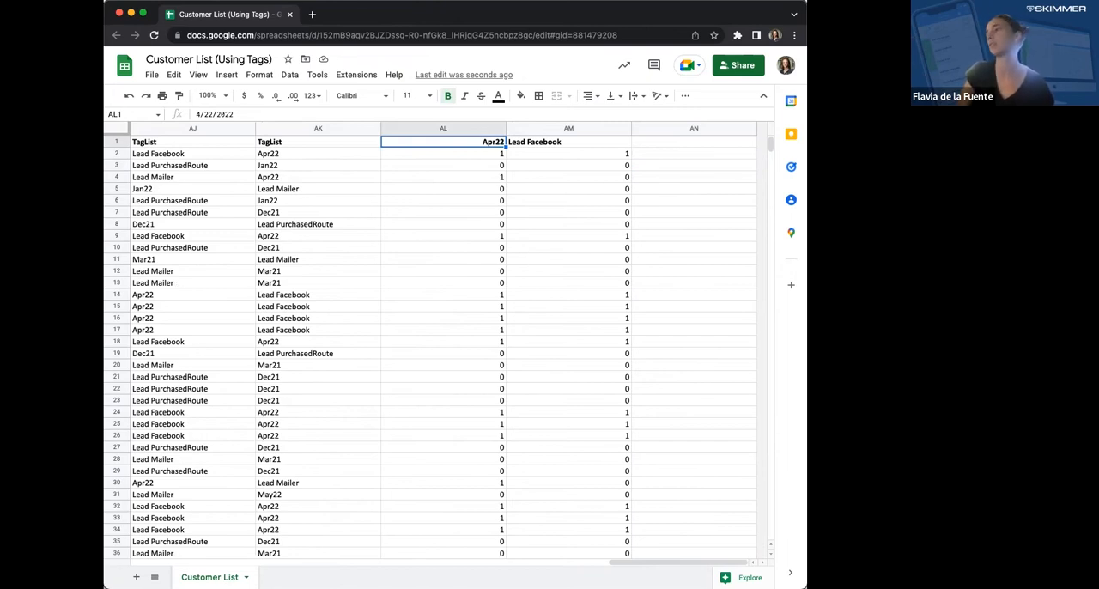
key("Right")
key("Down")
key("Up")
key("Right")
left_click(804, 67)
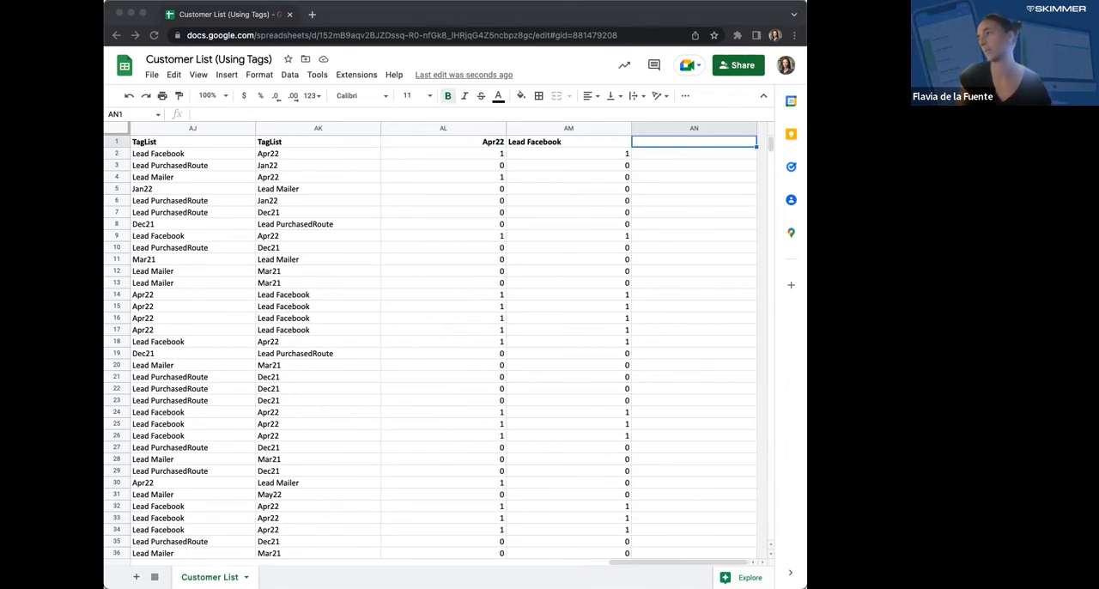
- Start a COUNTIFS formula in cell AN2 with the absolute first criteria range $AL$2:$AL$52
left_click(711, 162)
left_click(711, 158)
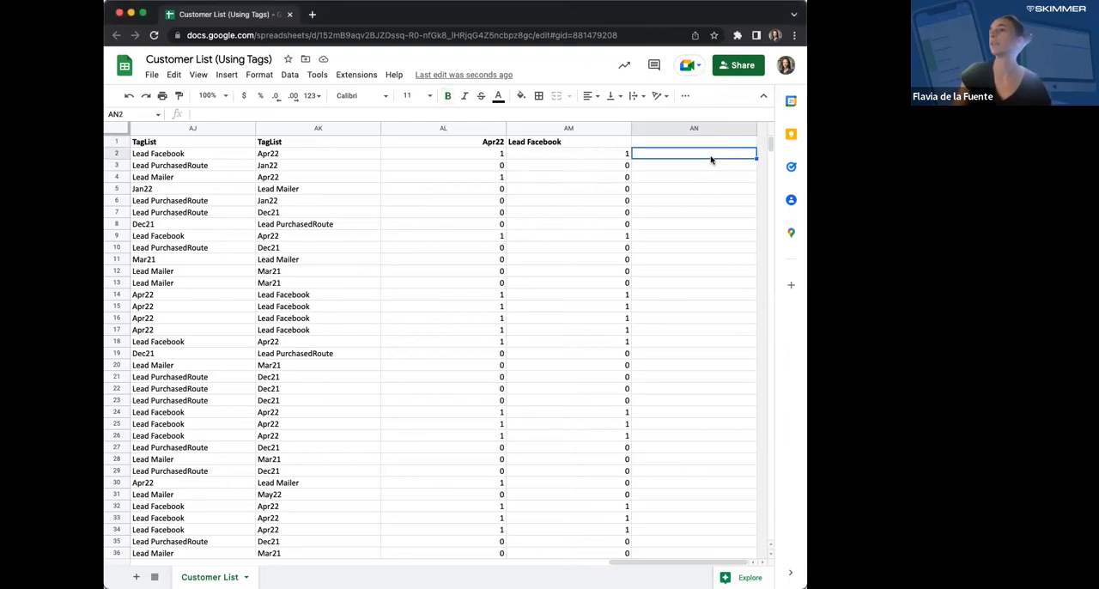
type("=countifs")
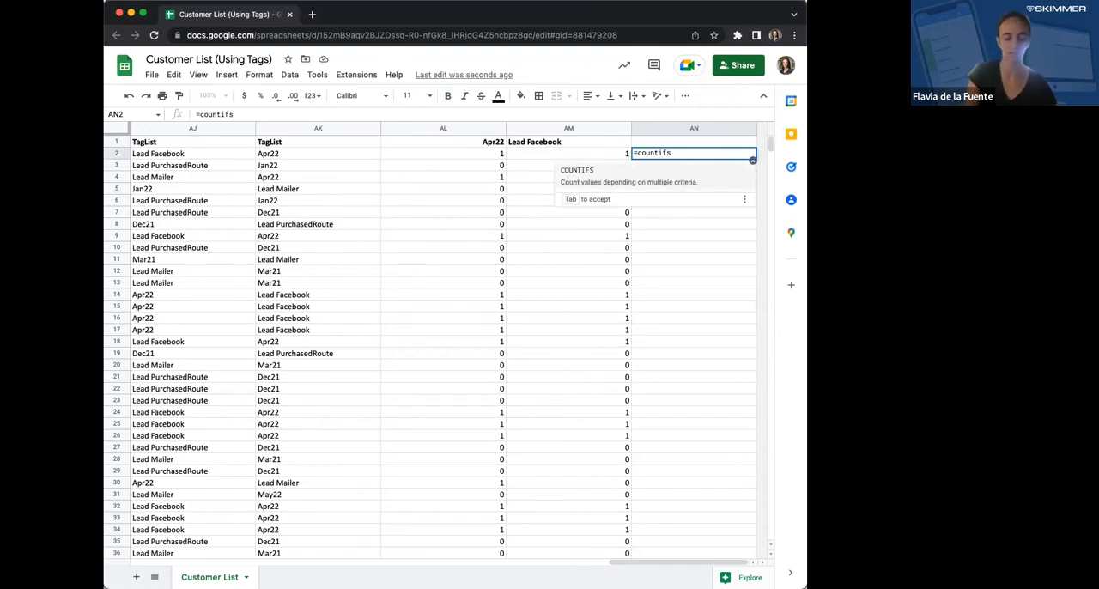
type("(")
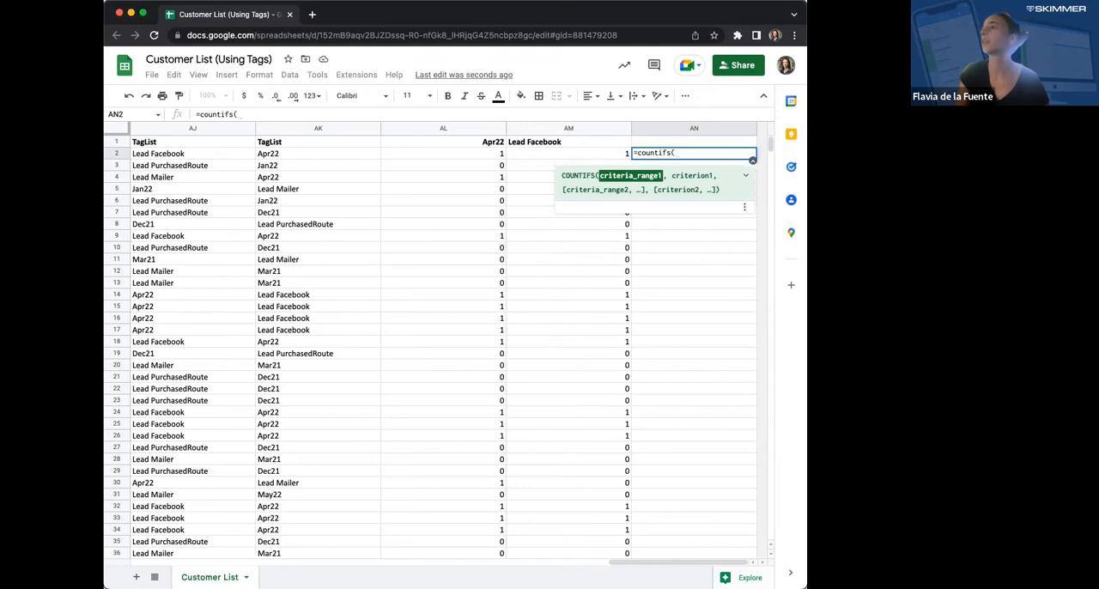
key("Left")
key("Left")
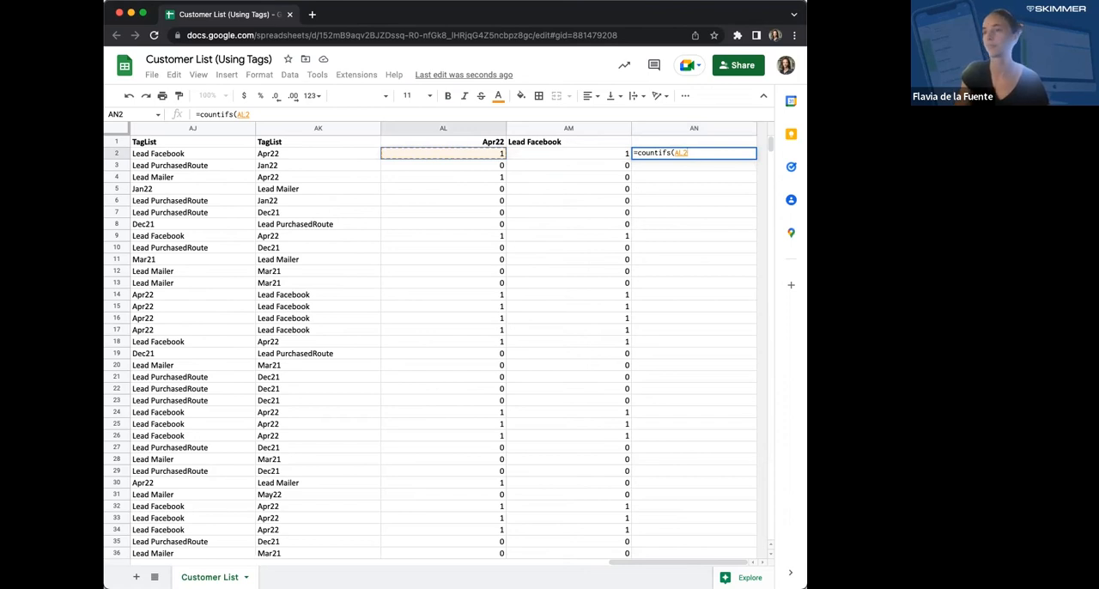
key("ctrl+shift+Down")
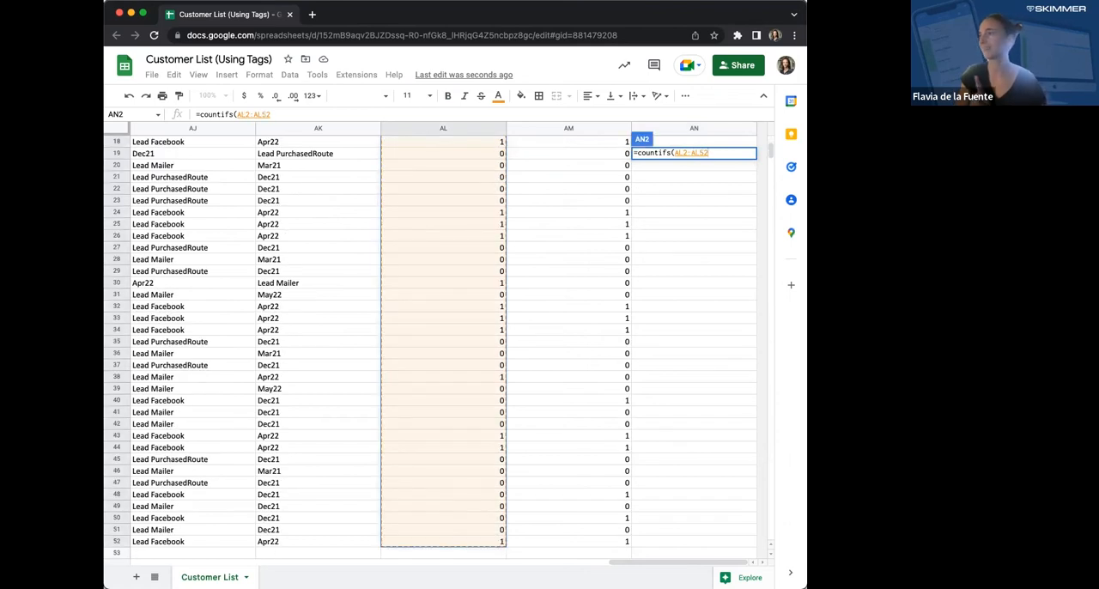
key("F4")
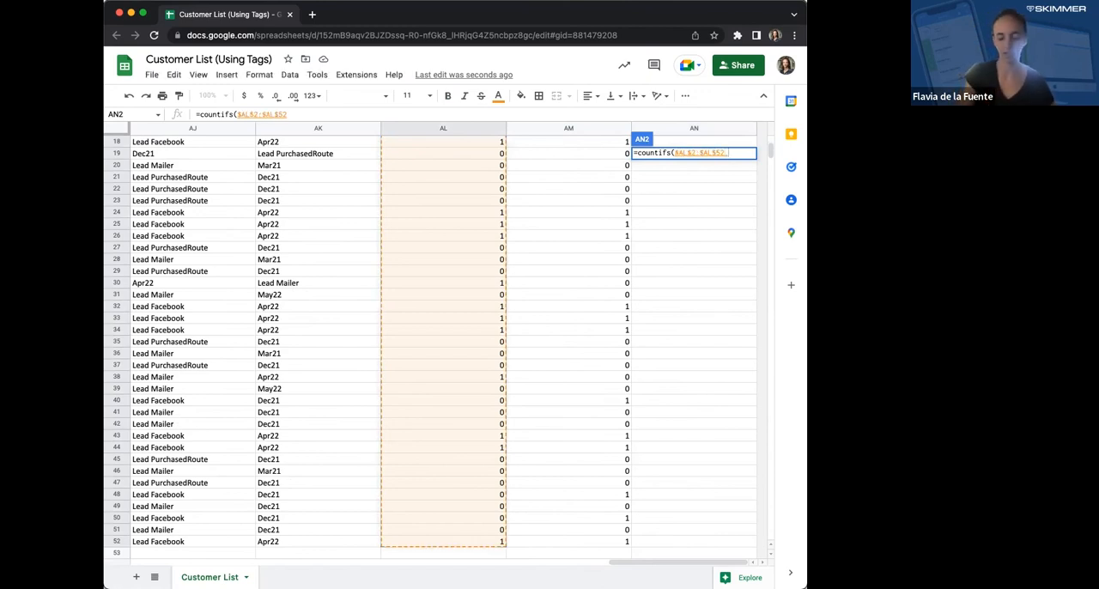
- Set the first criterion of the COUNTIFS formula to "=1"
type(",\"")
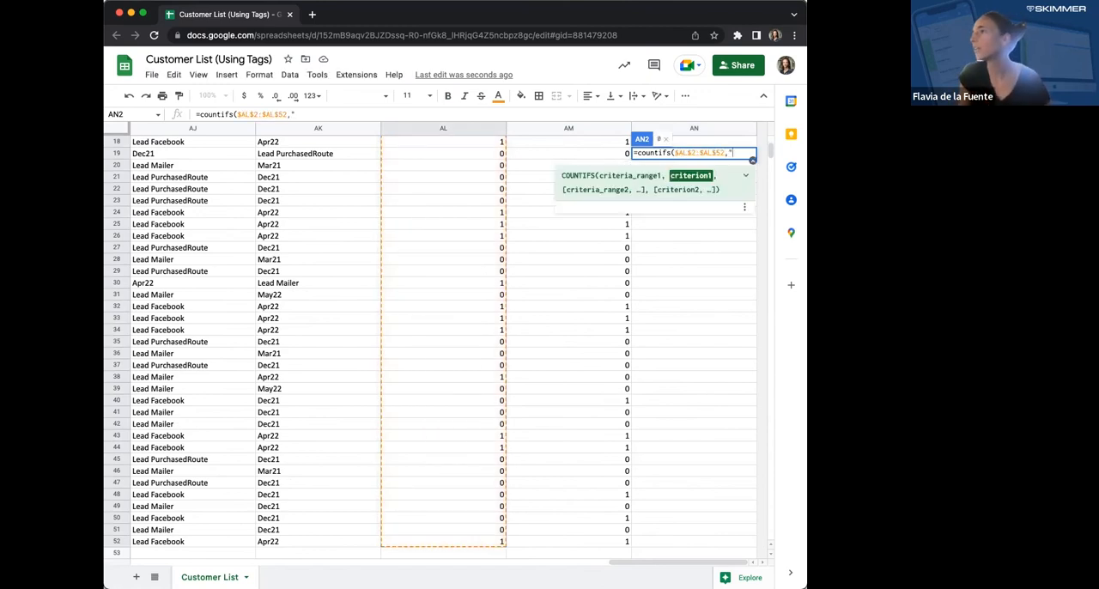
type("=1\"")
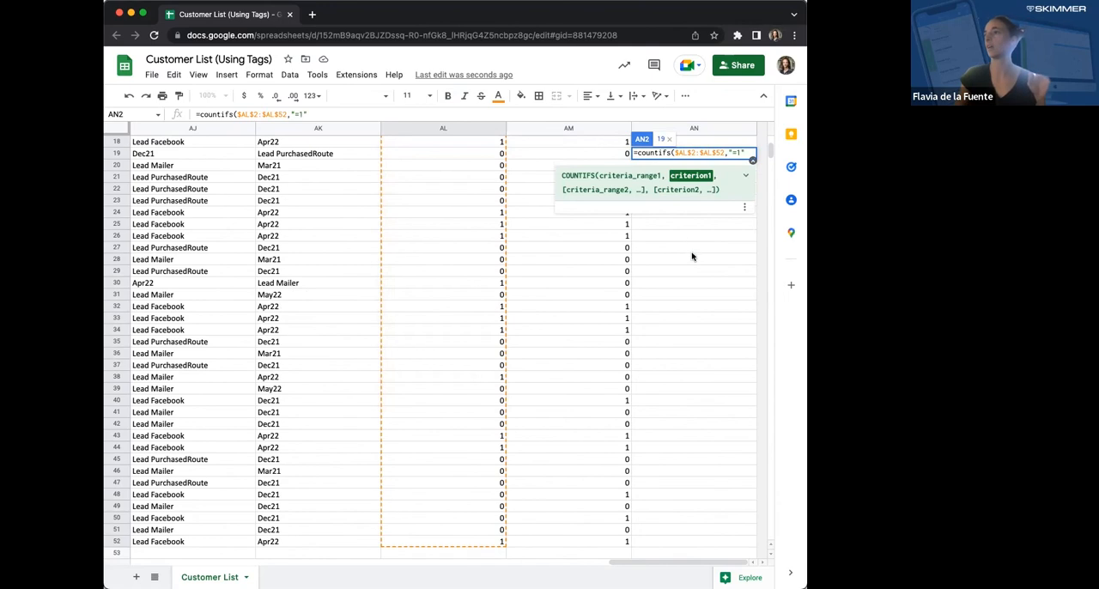
scroll(693, 256, "up", 5)
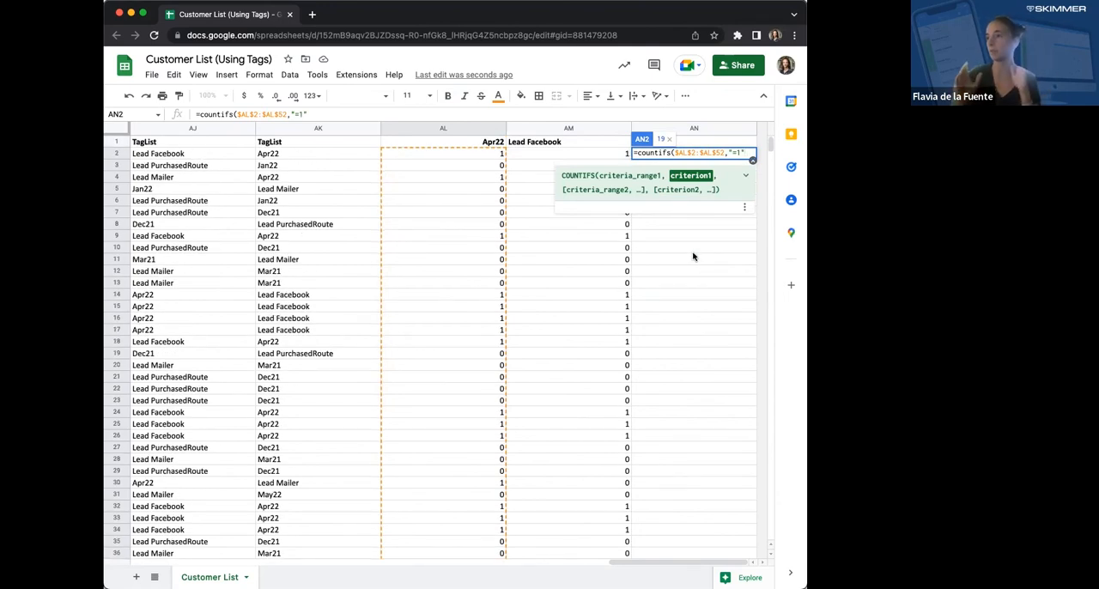
- Add the Lead Facebook flags as the second criteria range, made absolute as $AM$2:$AM$52
type(",")
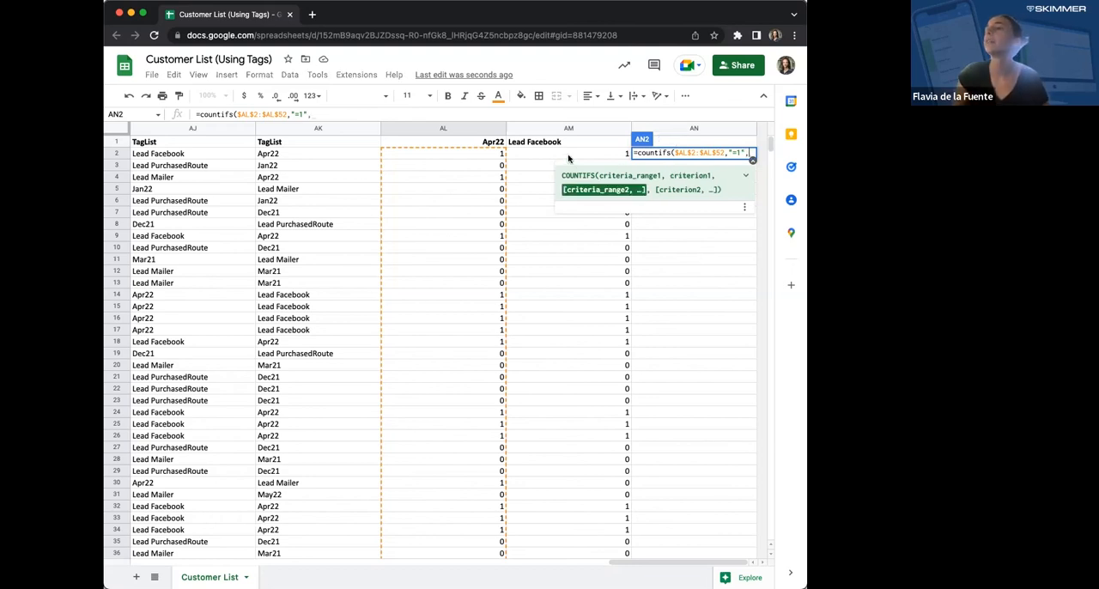
left_click(539, 157)
key("super+shift+Down")
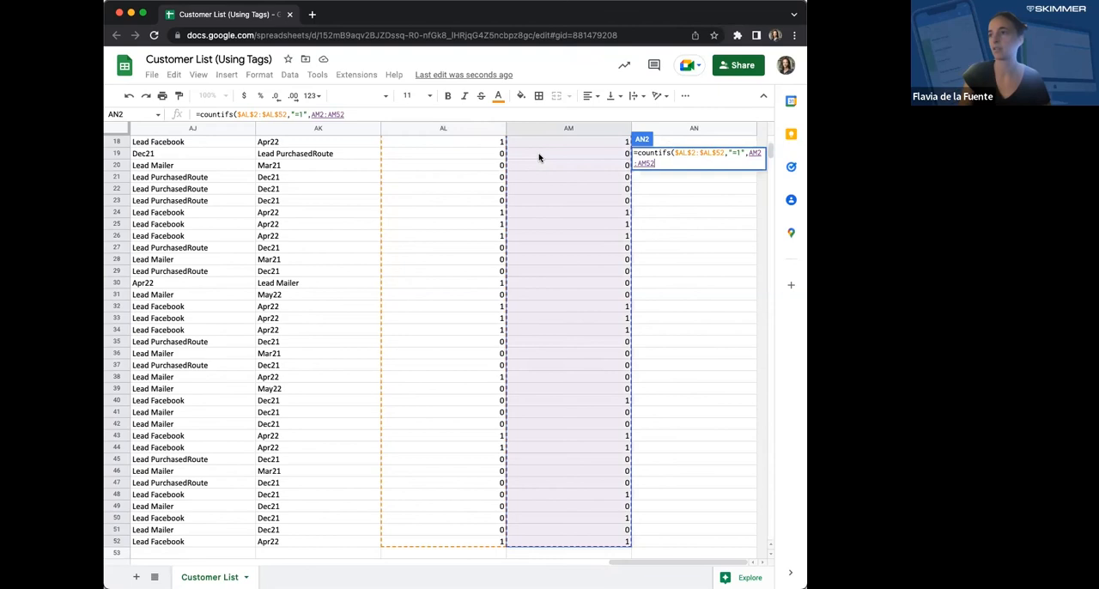
scroll(648, 230, "up", 5)
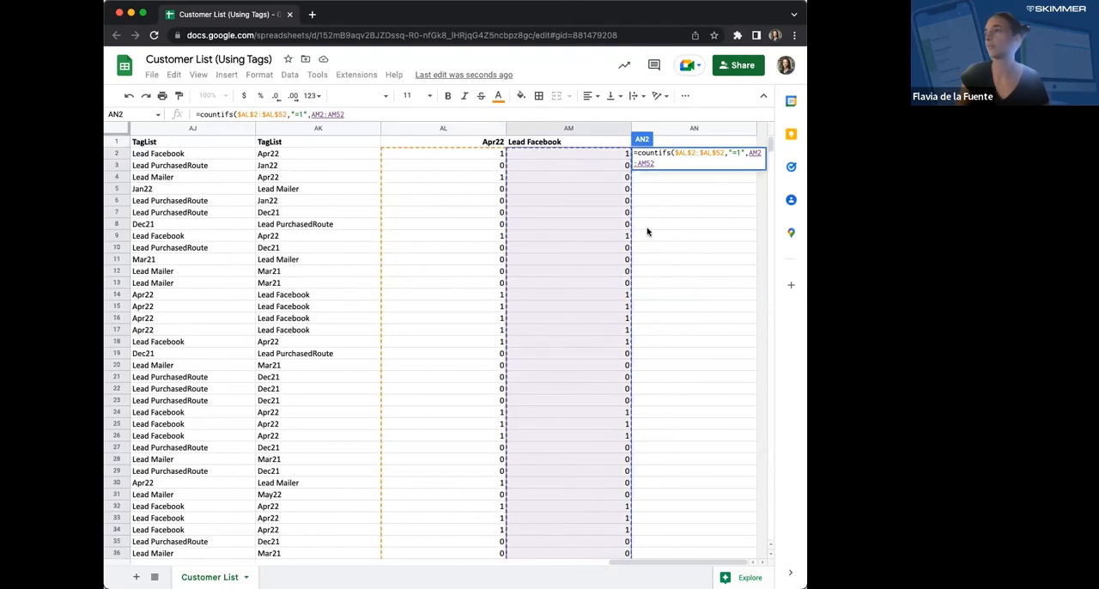
key("F4")
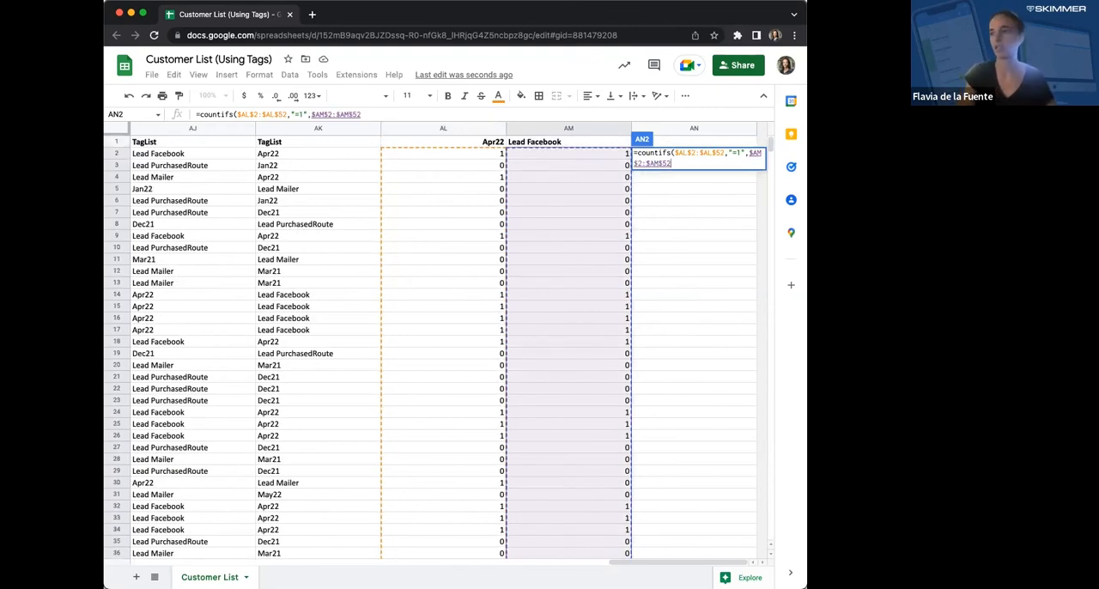
- Set the second criterion to "=1", close the COUNTIFS formula and enter it in AN2
type(",")
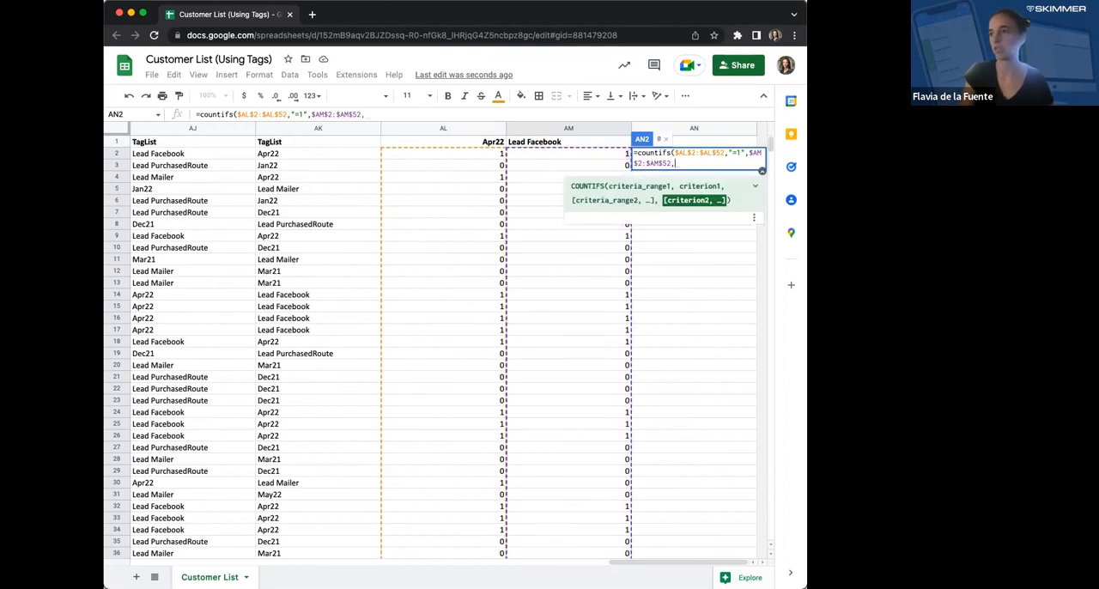
type("\"=")
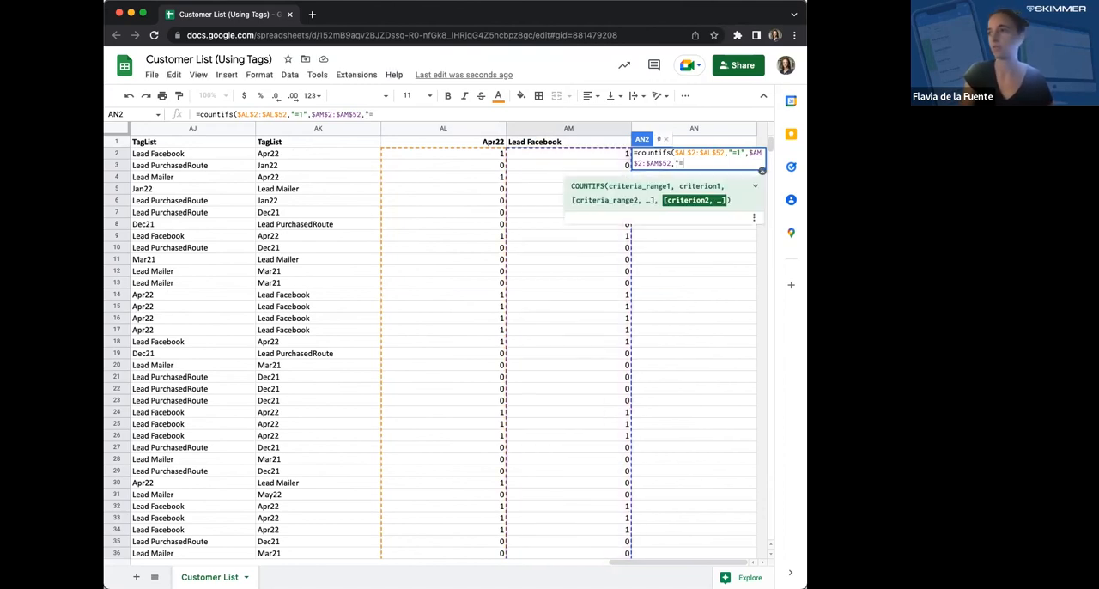
type("1\"")
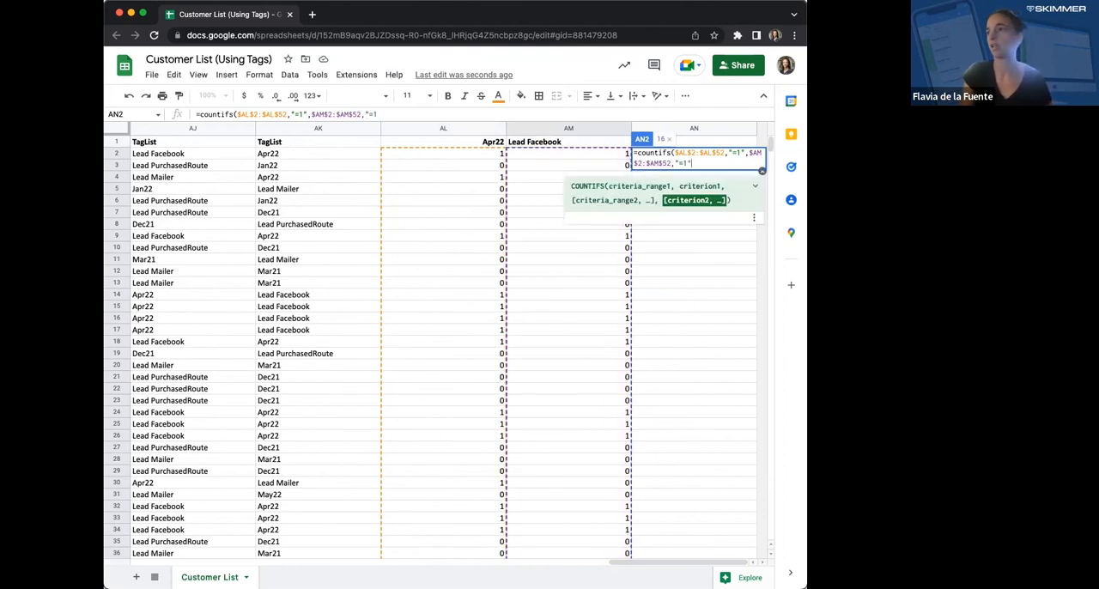
type(")")
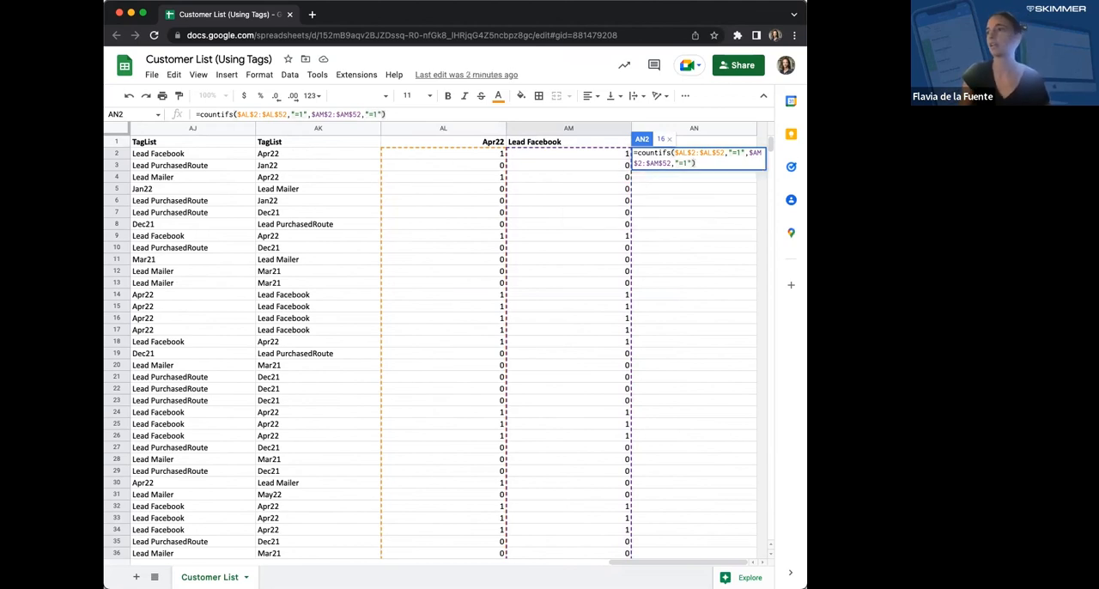
key("Return")
key("Up")
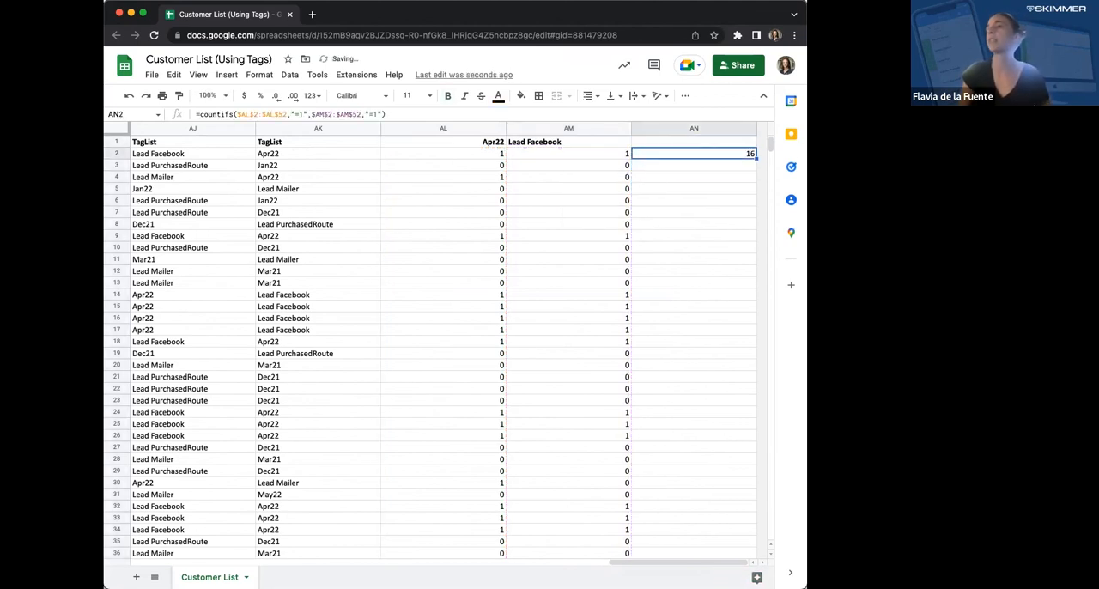